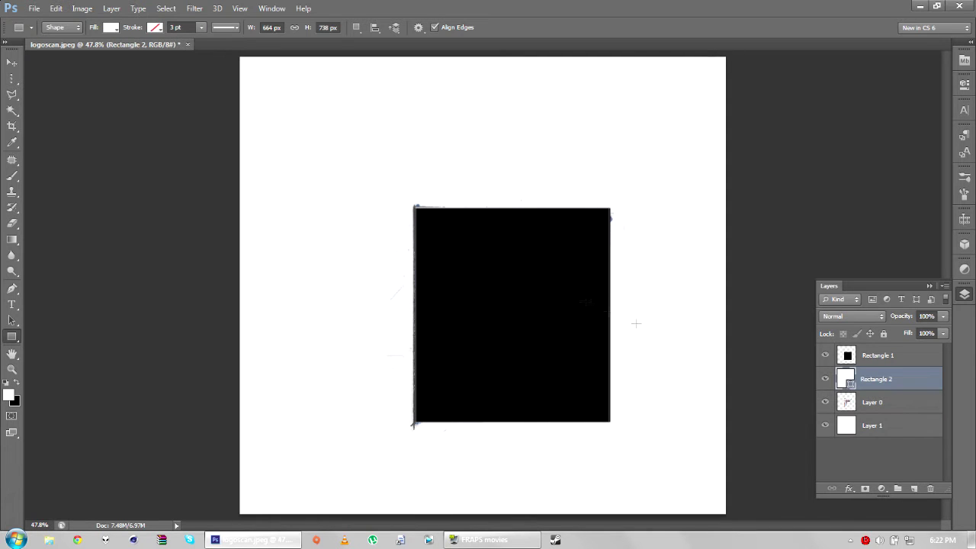
# Step: Draw a white rectangle and rotate it 45° across the black square
pyautogui.click(918, 357)
pyautogui.moveTo(252, 416); pyautogui.dragTo(488, 221)
pyautogui.rightClick(424, 315)
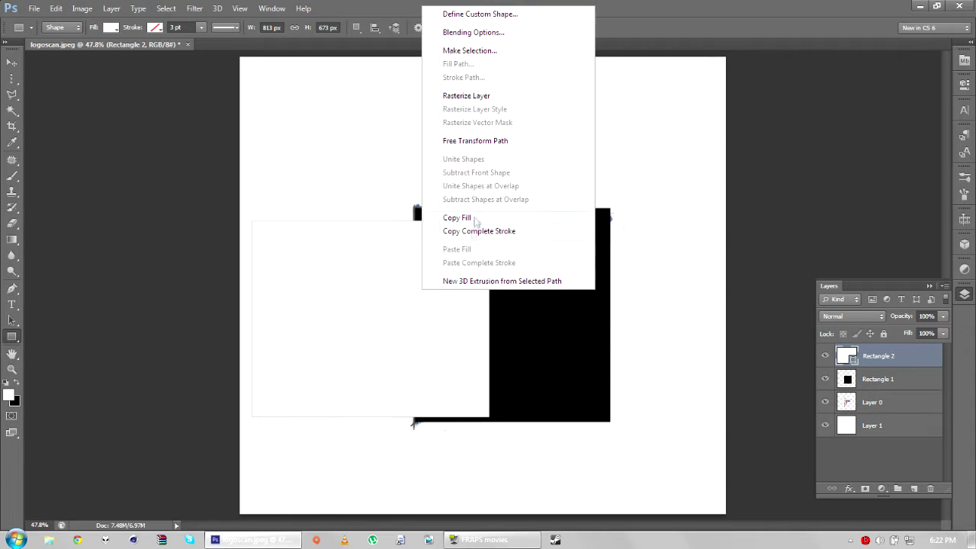
pyautogui.click(473, 139)
pyautogui.moveTo(488, 318); pyautogui.dragTo(427, 318)
pyautogui.moveTo(503, 359); pyautogui.dragTo(638, 387)
pyautogui.moveTo(533, 321); pyautogui.dragTo(601, 405)
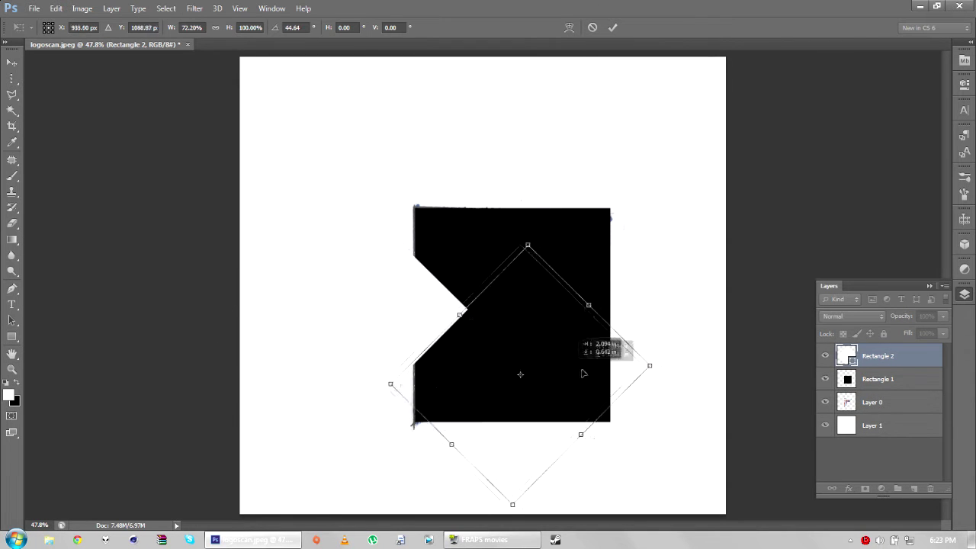
pyautogui.moveTo(600, 342); pyautogui.dragTo(686, 257)
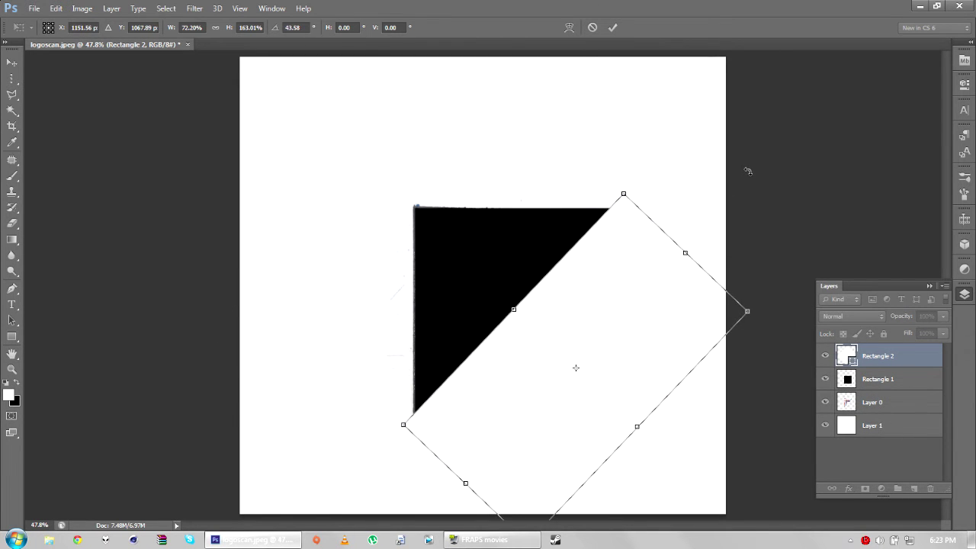
pyautogui.press('Return')
# Step: Merge the white rectangle down into the black shape and lower the triangle's opacity
pyautogui.click(825, 356)
pyautogui.click(825, 356)
pyautogui.rightClick(826, 377)
pyautogui.click(793, 357)
pyautogui.click(825, 356)
pyautogui.click(825, 356)
pyautogui.click(825, 356)
pyautogui.click(943, 315)
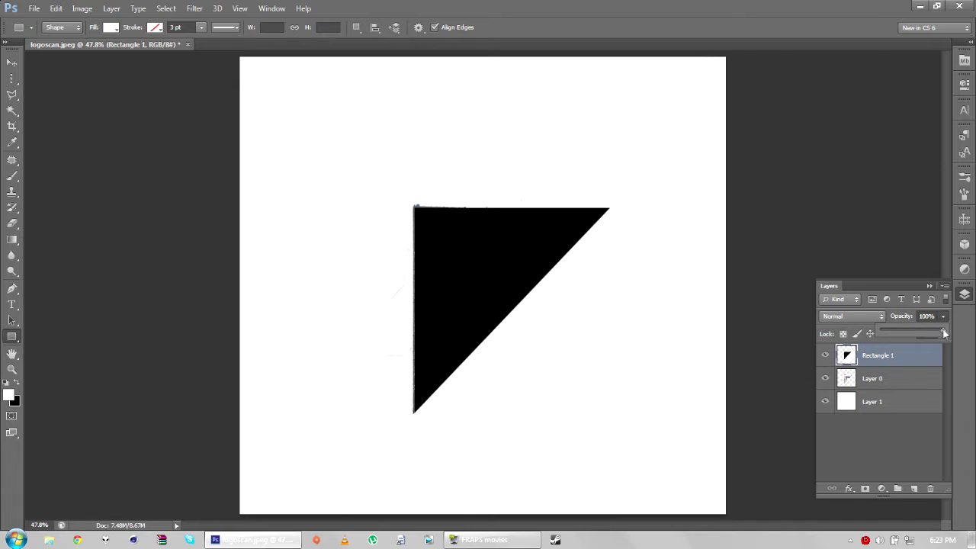
pyautogui.moveTo(945, 333); pyautogui.dragTo(914, 334)
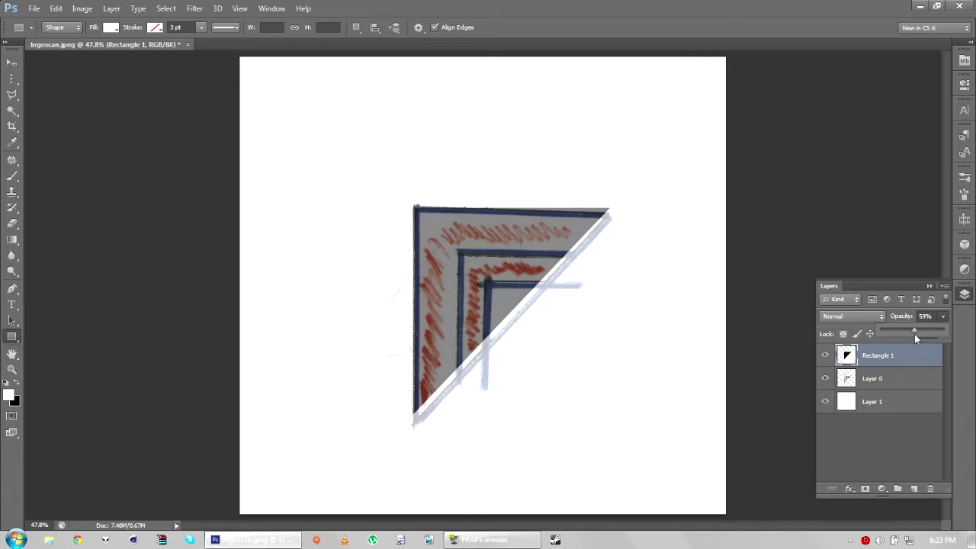
# Step: Draw a rectangle over the triangle's inner corner
pyautogui.click(930, 286)
pyautogui.moveTo(522, 333); pyautogui.dragTo(603, 345)
pyautogui.hotkey('ctrl', 'z')
pyautogui.moveTo(493, 385); pyautogui.dragTo(575, 280)
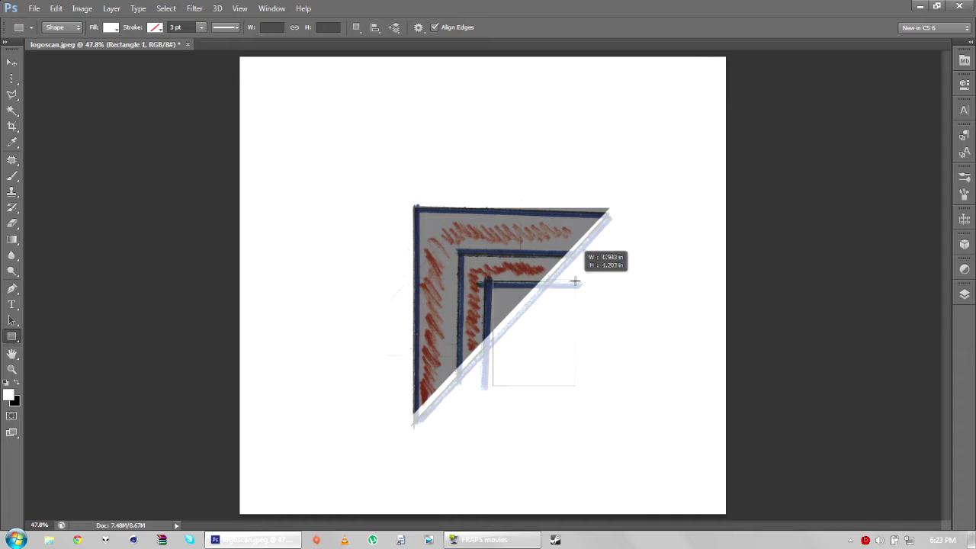
pyautogui.rightClick(546, 326)
pyautogui.click(607, 159)
pyautogui.press('Return')
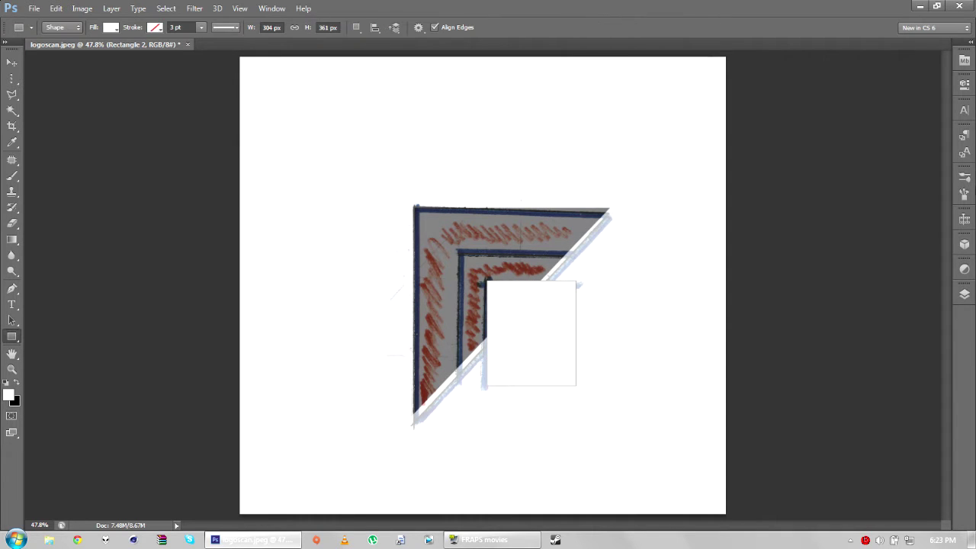
# Step: Merge the rectangle into Rectangle 1 to cut a notch, then hide the notched shape
pyautogui.click(964, 293)
pyautogui.rightClick(906, 355)
pyautogui.click(770, 339)
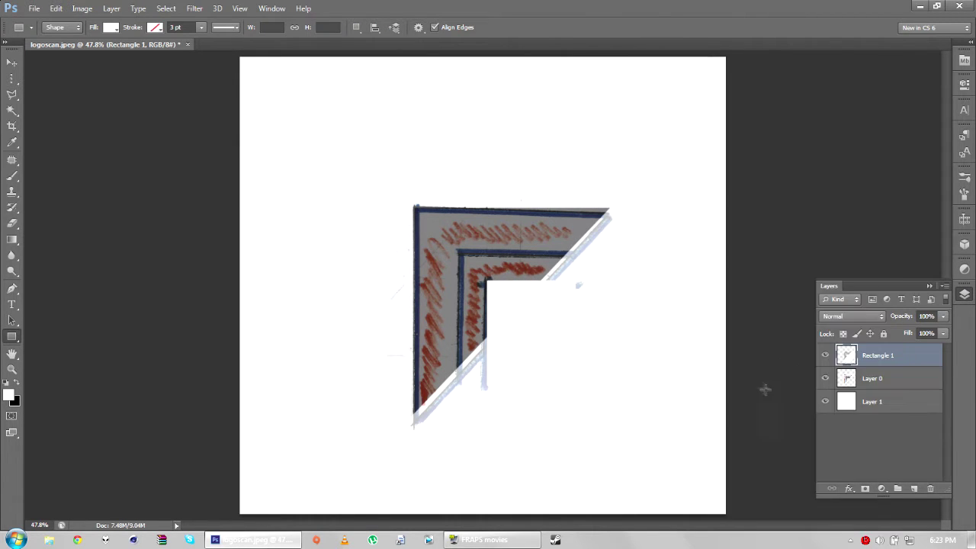
pyautogui.moveTo(943, 333); pyautogui.dragTo(959, 368)
pyautogui.hotkey('ctrl', 'z')
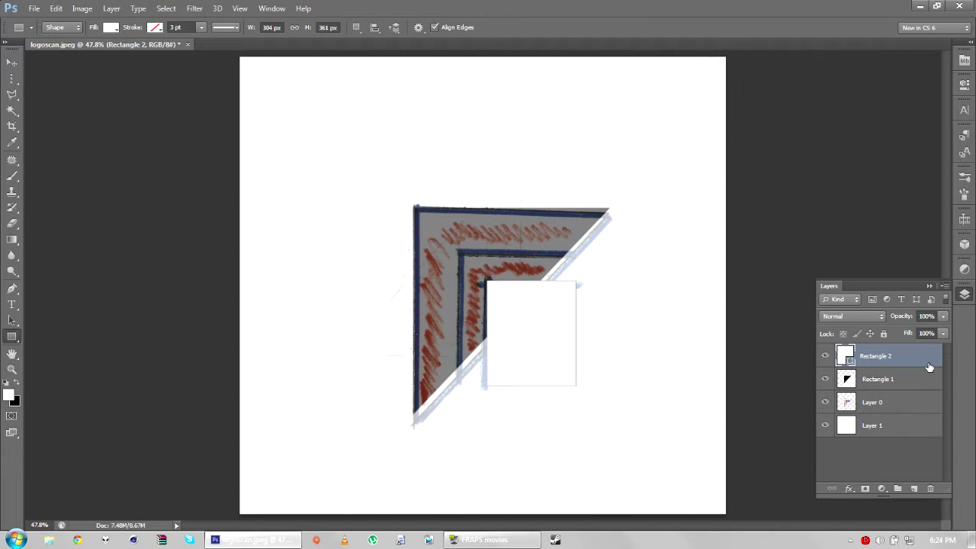
pyautogui.hotkey('ctrl', 'z')
pyautogui.hotkey('ctrl', ',')
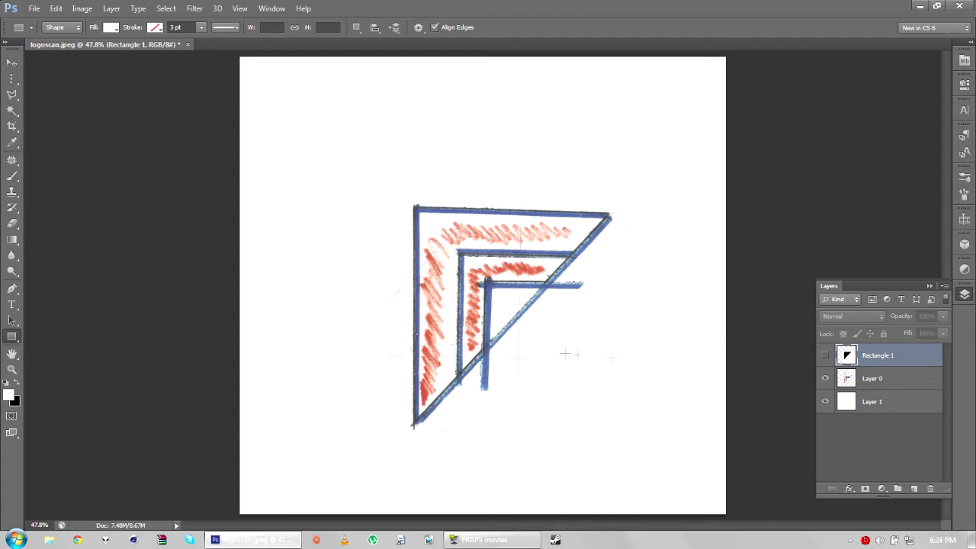
pyautogui.moveTo(493, 429); pyautogui.dragTo(632, 281)
# Step: Nudge the rectangle slightly left and merge it into Rectangle 1
pyautogui.rightClick(619, 315)
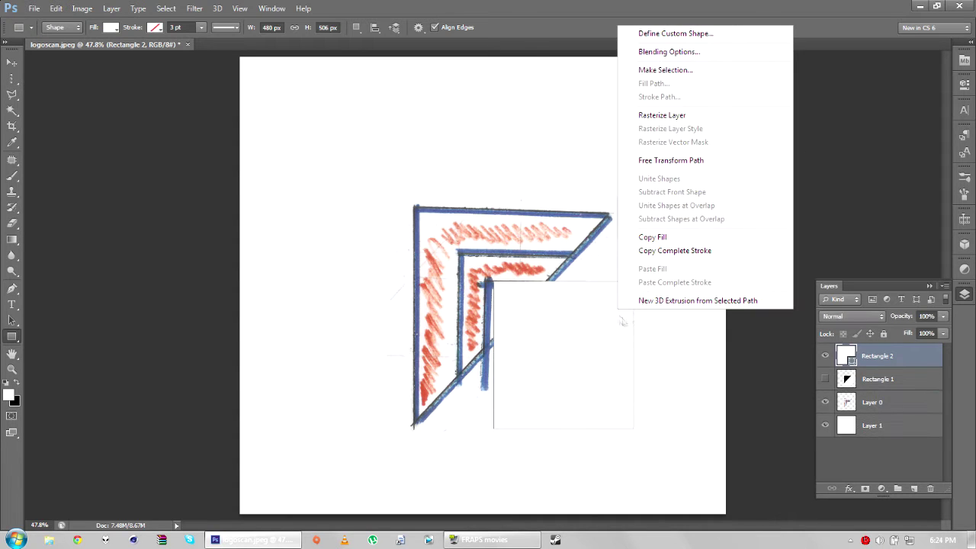
pyautogui.click(671, 160)
pyautogui.moveTo(585, 316); pyautogui.dragTo(575, 313)
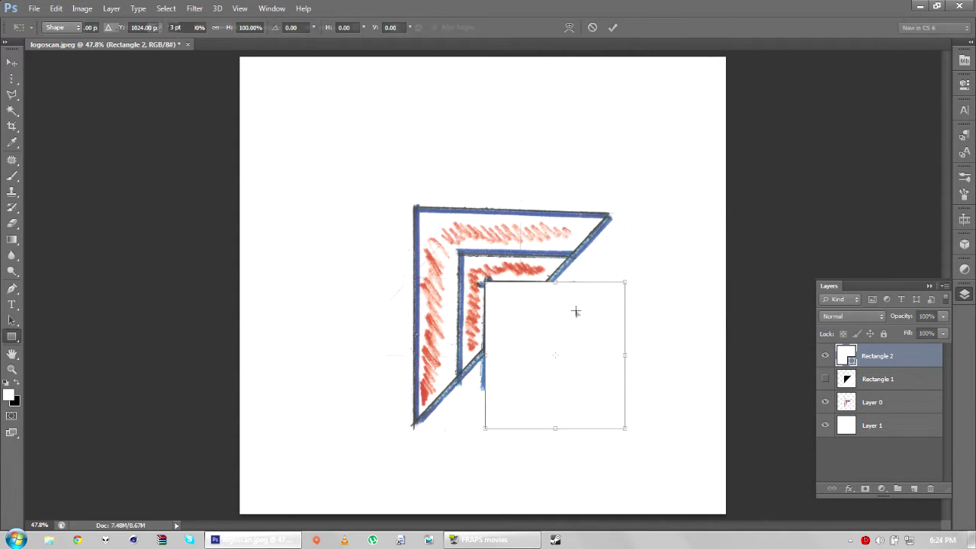
pyautogui.press('Return')
pyautogui.rightClick(912, 359)
pyautogui.press('Escape')
pyautogui.click(825, 378)
pyautogui.rightClick(907, 378)
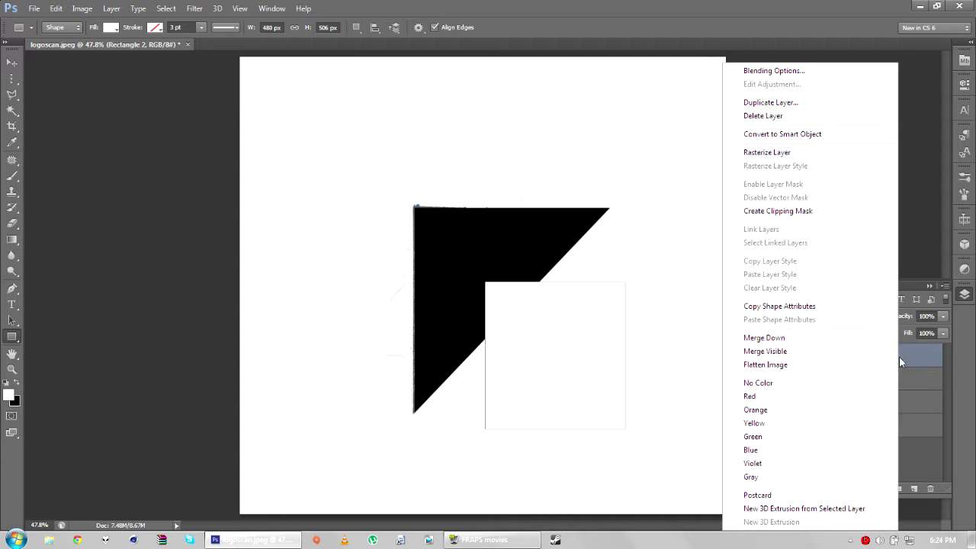
pyautogui.click(801, 356)
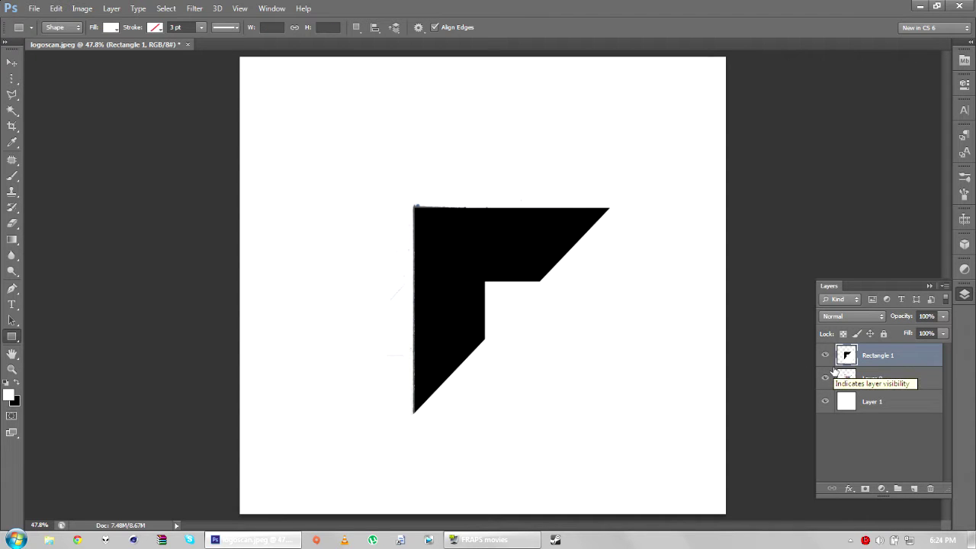
pyautogui.keyDown('alt'); pyautogui.click(825, 378); pyautogui.keyUp('alt')
pyautogui.keyDown('alt'); pyautogui.click(825, 378); pyautogui.keyUp('alt')
# Step: Reposition the cutting rectangle up-left to fit the sketch, merge it again, and hide the shape
pyautogui.hotkey('ctrl', 'z')
pyautogui.rightClick(540, 320)
pyautogui.click(587, 168)
pyautogui.moveTo(568, 312); pyautogui.dragTo(561, 305)
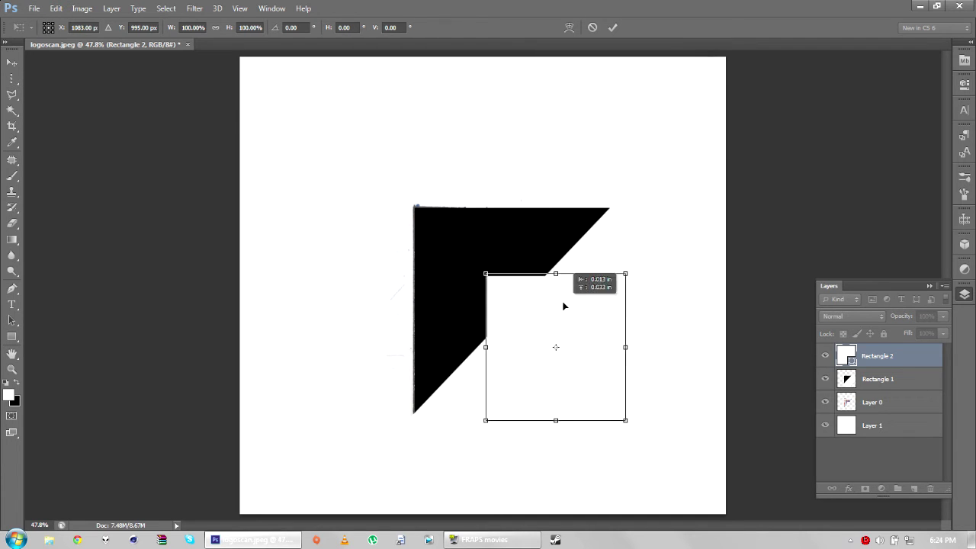
pyautogui.press('Left')
pyautogui.press('Left')
pyautogui.press('Left')
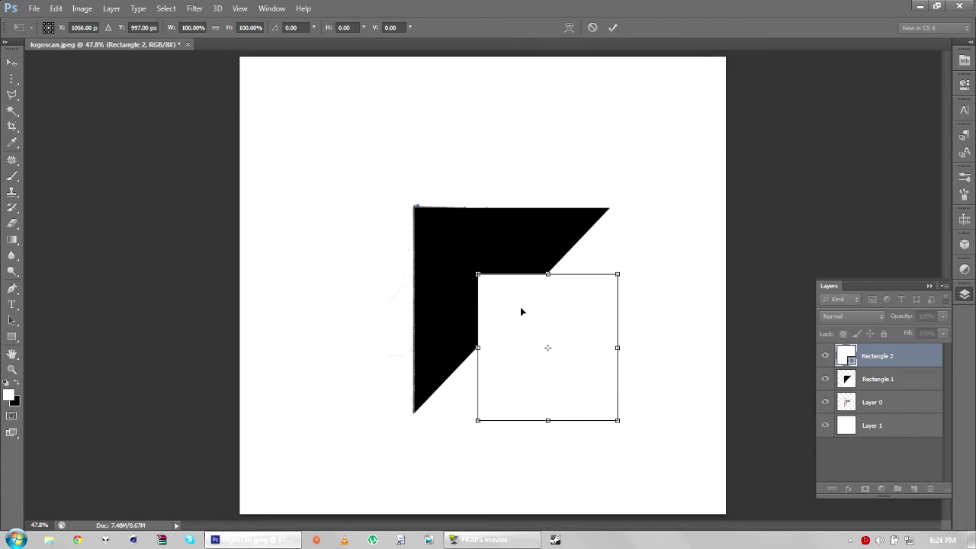
pyautogui.press('Up')
pyautogui.press('Up')
pyautogui.press('Up')
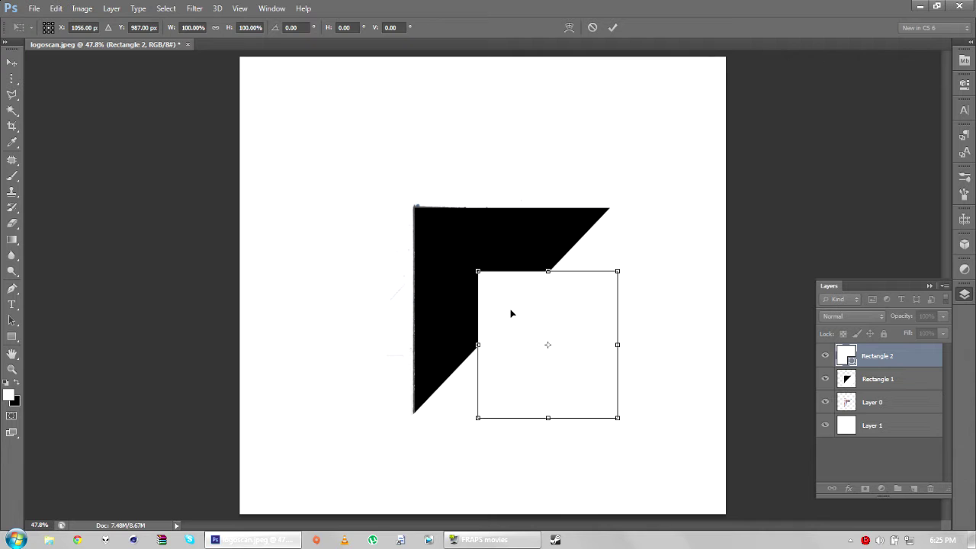
pyautogui.moveTo(512, 314); pyautogui.dragTo(512, 315)
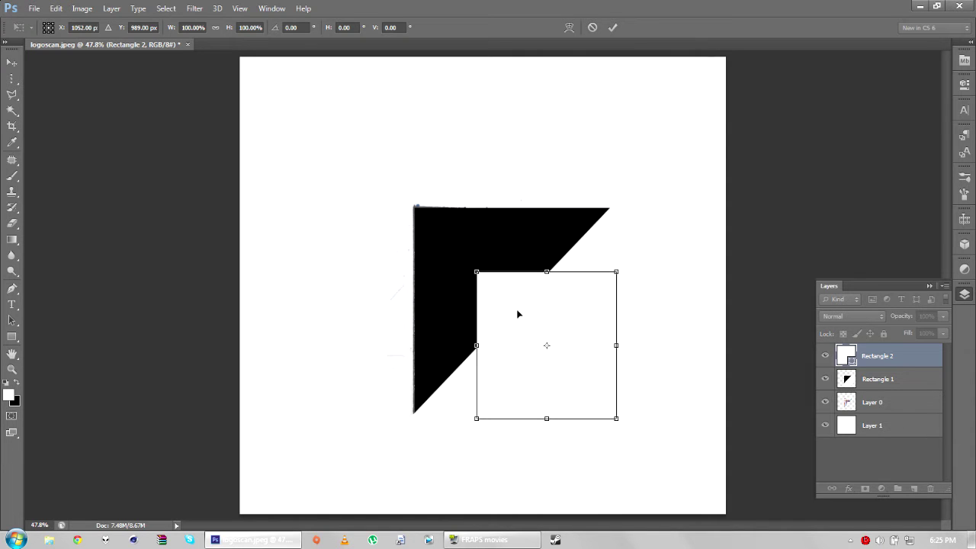
pyautogui.press('Return')
pyautogui.rightClick(872, 352)
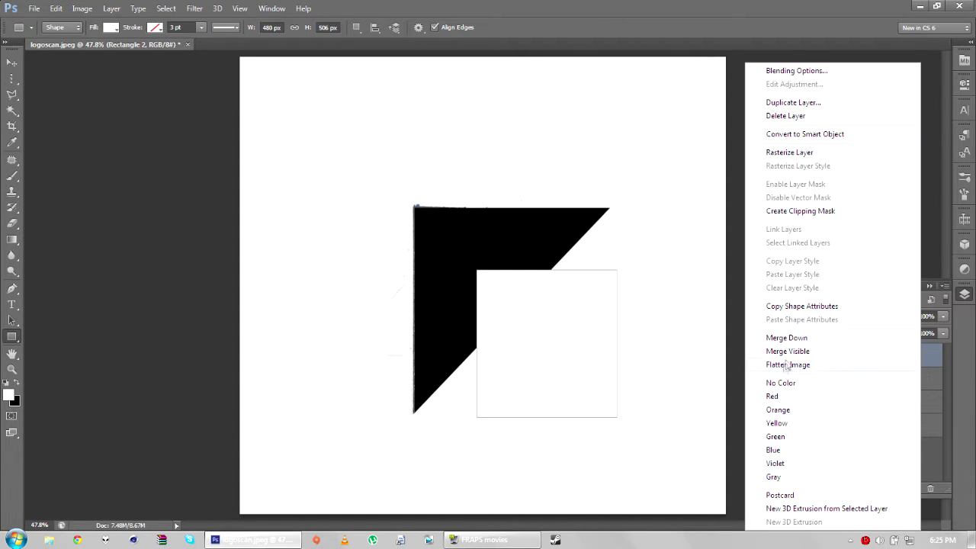
pyautogui.click(786, 338)
pyautogui.click(825, 357)
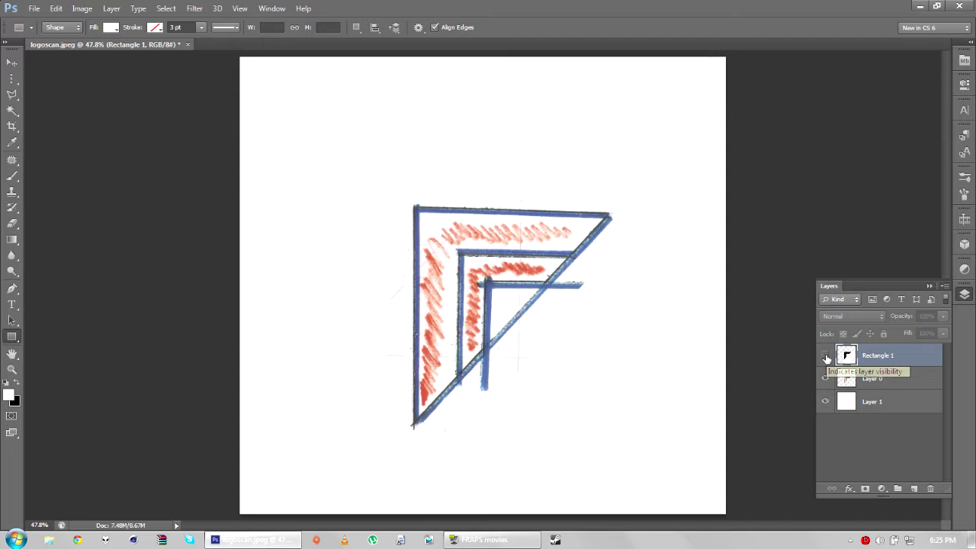
# Step: Undo the merge and move the white square slightly right and down
pyautogui.click(824, 357)
pyautogui.click(824, 356)
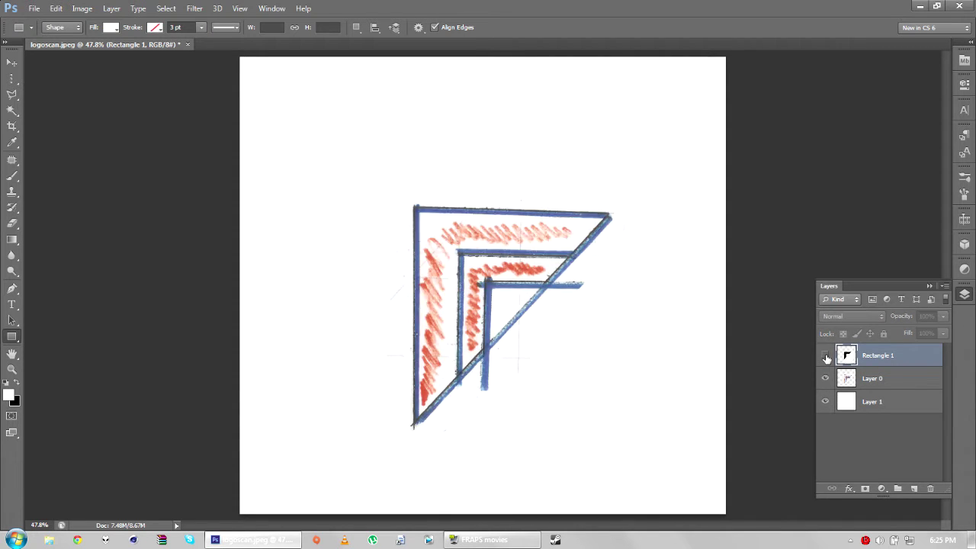
pyautogui.click(824, 357)
pyautogui.hotkey('ctrl', 'z')
pyautogui.rightClick(557, 312)
pyautogui.click(602, 161)
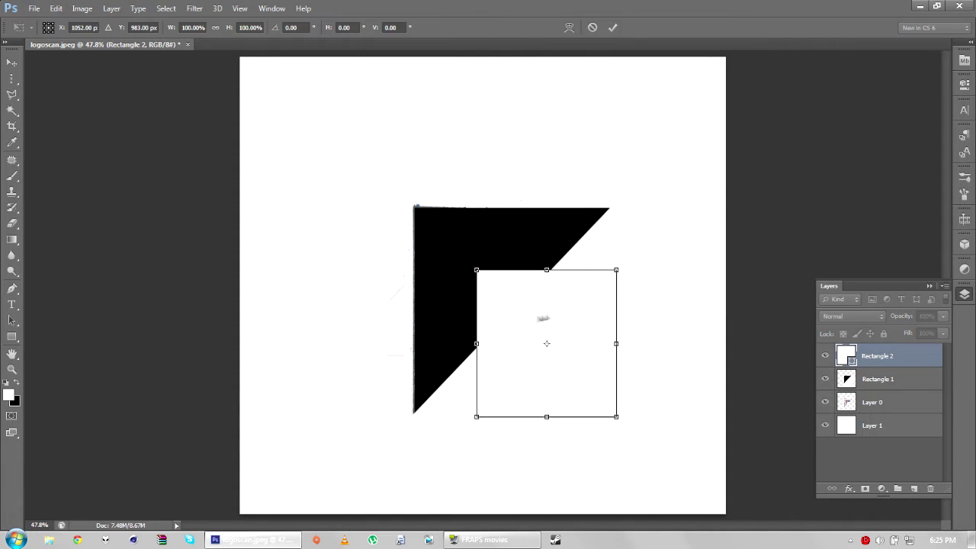
pyautogui.moveTo(546, 344); pyautogui.dragTo(553, 349)
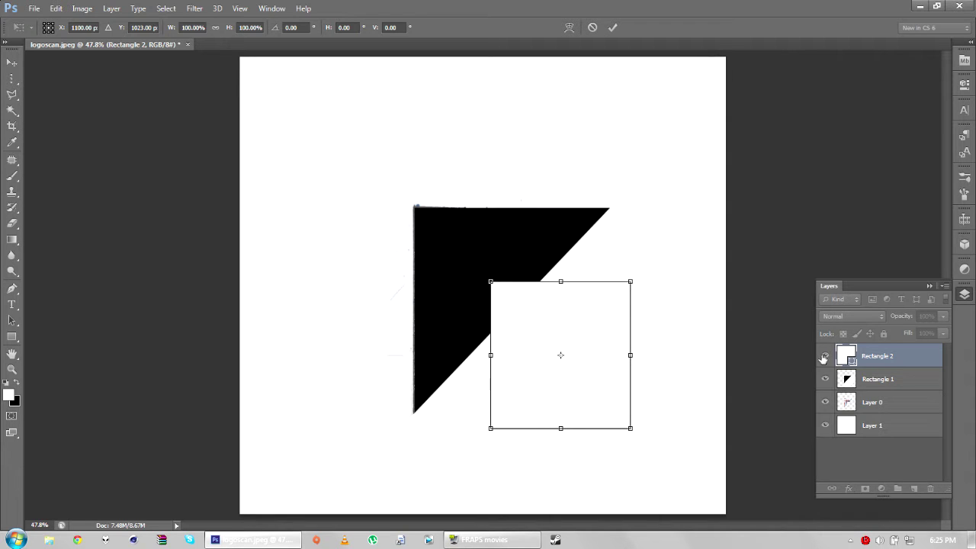
pyautogui.press('Return')
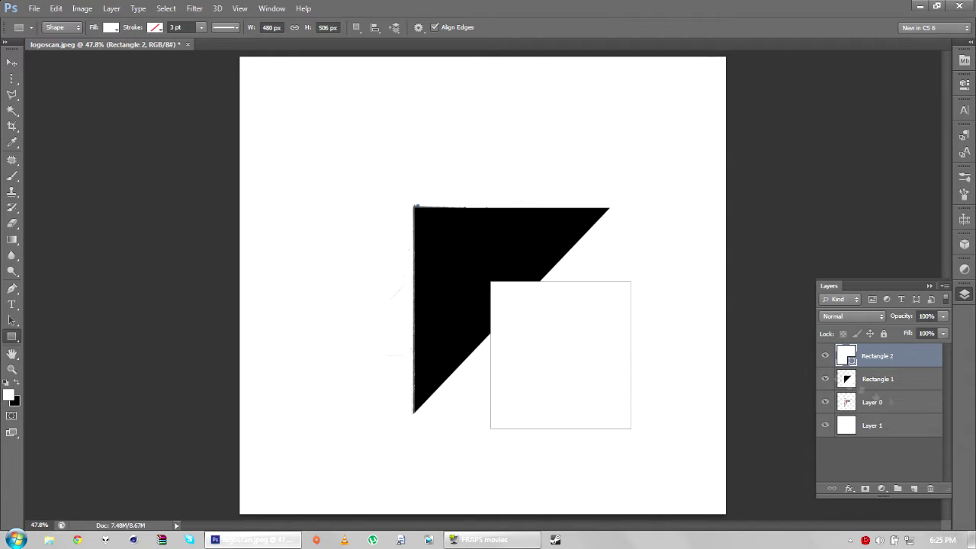
# Step: Nudge the white square slightly up-left and merge it down into the black shape
pyautogui.click(825, 379)
pyautogui.click(825, 378)
pyautogui.click(826, 356)
pyautogui.click(825, 356)
pyautogui.hotkey('ctrl', 't')
pyautogui.moveTo(536, 336); pyautogui.dragTo(533, 329)
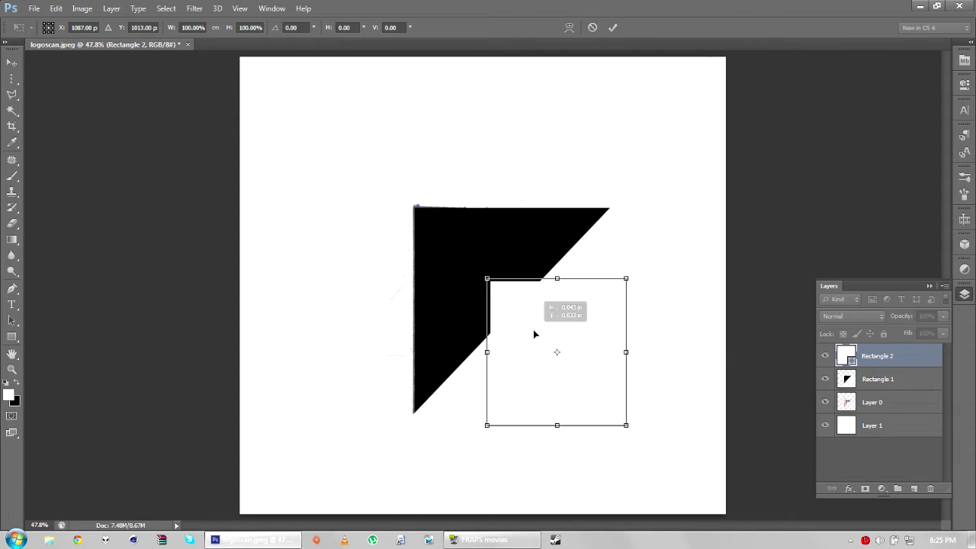
pyautogui.press('Return')
pyautogui.rightClick(914, 356)
pyautogui.click(785, 338)
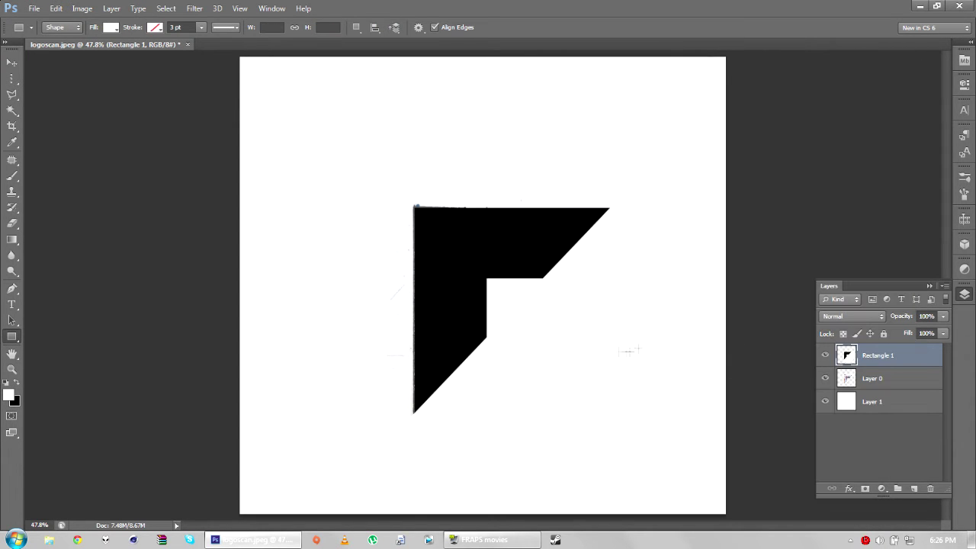
# Step: Step back through history and try an exact-size thin rectangle, then undo it
pyautogui.hotkey('ctrl', 'alt', 'z')
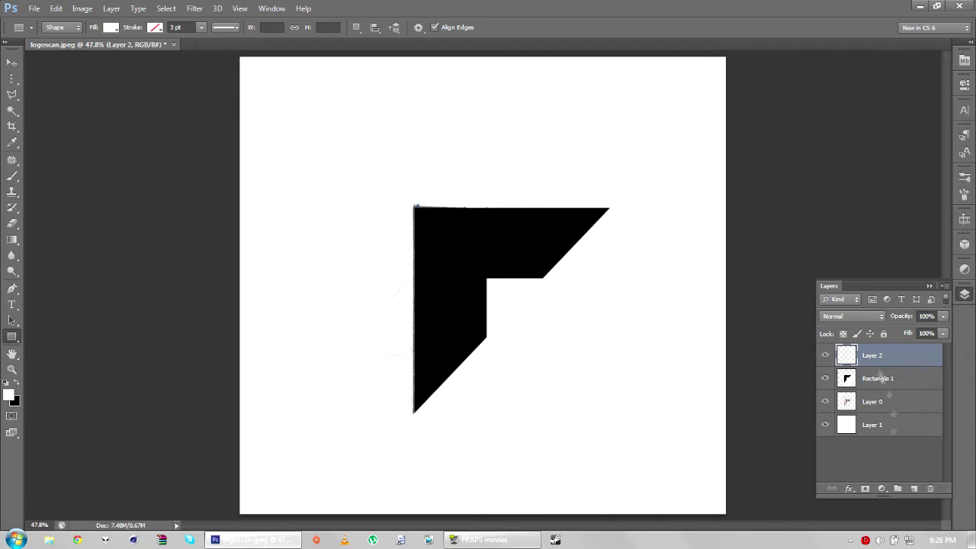
pyautogui.hotkey('ctrl', 'alt', 'z')
pyautogui.hotkey('ctrl', 'alt', 'z')
pyautogui.hotkey('ctrl', 'alt', 'z')
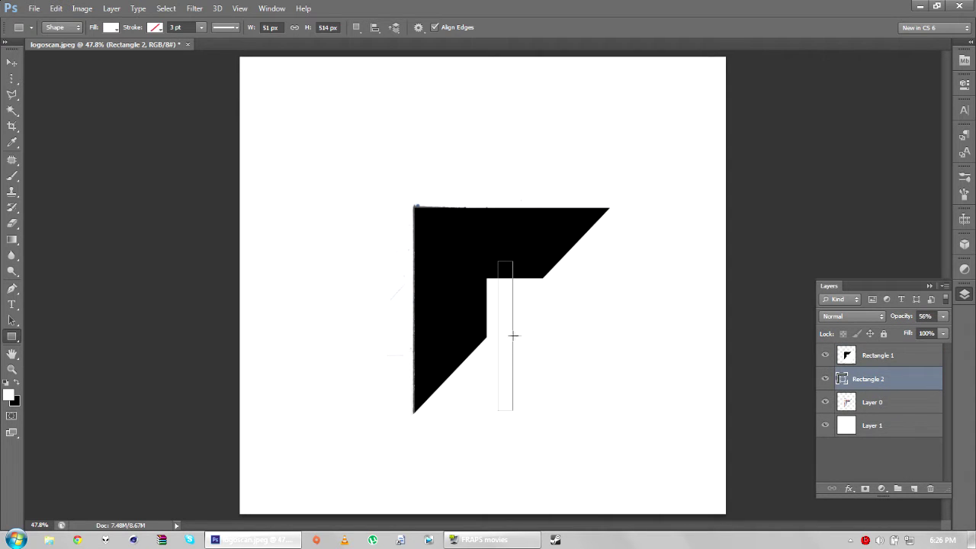
pyautogui.hotkey('ctrl', 'alt', 'z')
pyautogui.hotkey('ctrl', 'alt', 'z')
pyautogui.click(469, 252)
pyautogui.click(523, 214)
pyautogui.hotkey('ctrl', 'alt', 'z')
pyautogui.hotkey('ctrl', ']')
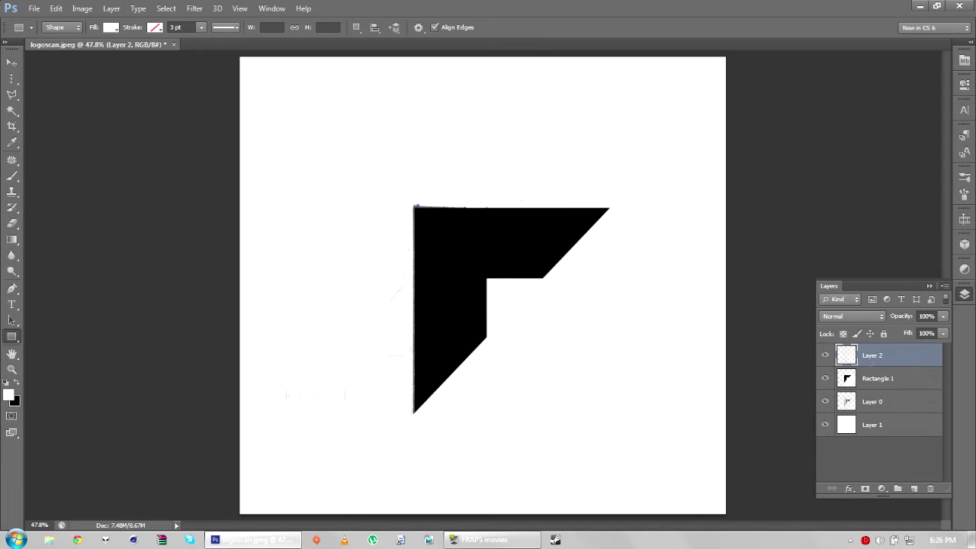
# Step: Draw trial rectangles over the inner corner, then undo them
pyautogui.moveTo(475, 379); pyautogui.dragTo(589, 256)
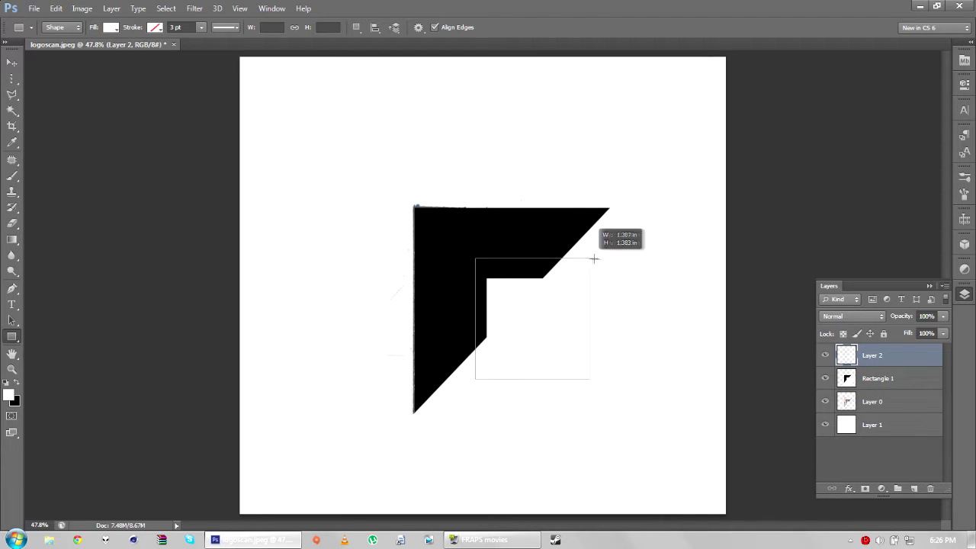
pyautogui.moveTo(465, 369)
pyautogui.mouseDown()
pyautogui.moveTo(492, 259)
pyautogui.moveTo(636, 258)
pyautogui.mouseUp()
pyautogui.hotkey('ctrl', 'z')
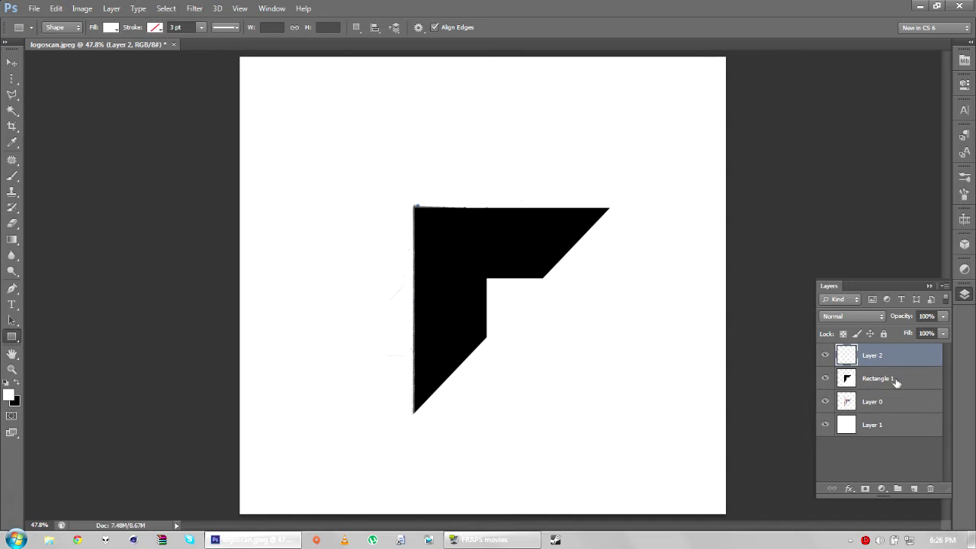
pyautogui.rightClick(901, 379)
pyautogui.click(952, 402)
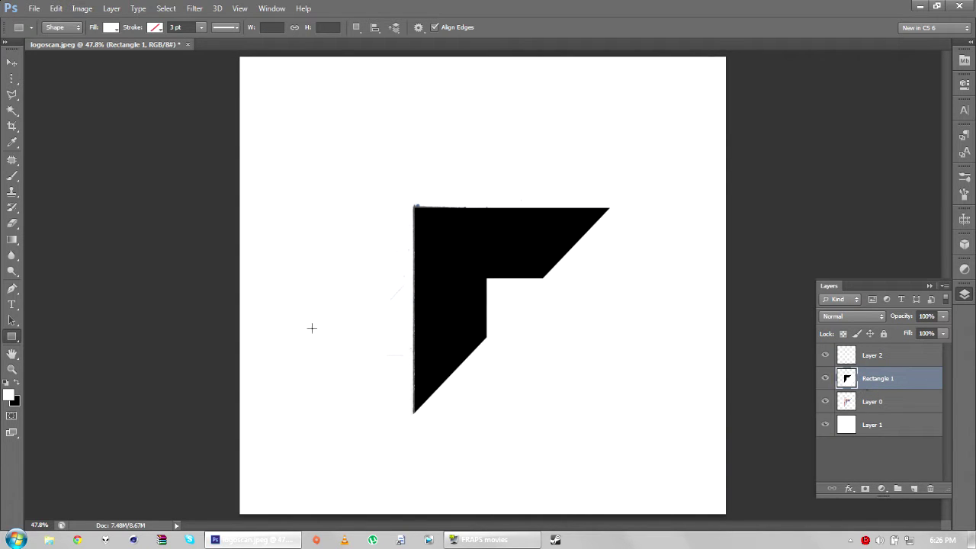
# Step: Erase the shape's white area with the Magic Eraser Tool
pyautogui.rightClick(12, 223)
pyautogui.click(66, 247)
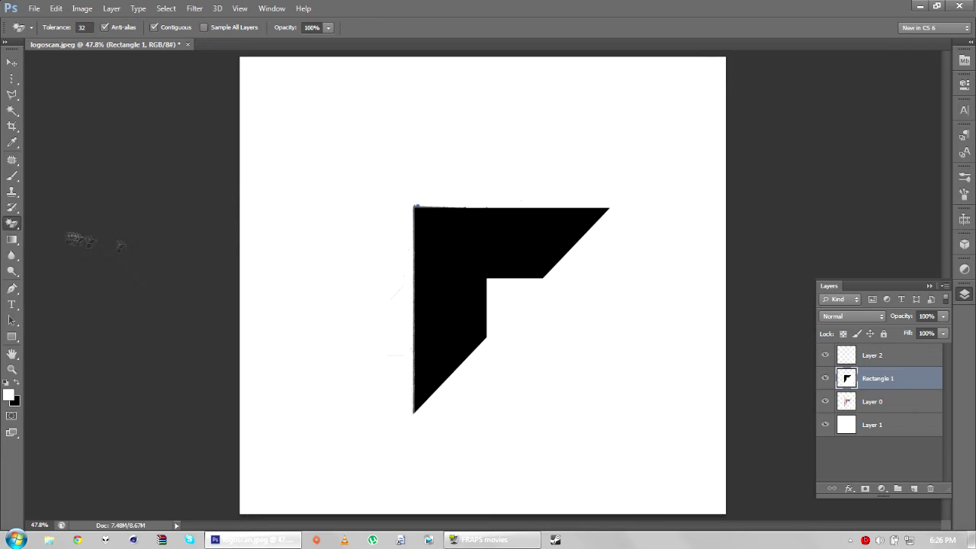
pyautogui.click(528, 335)
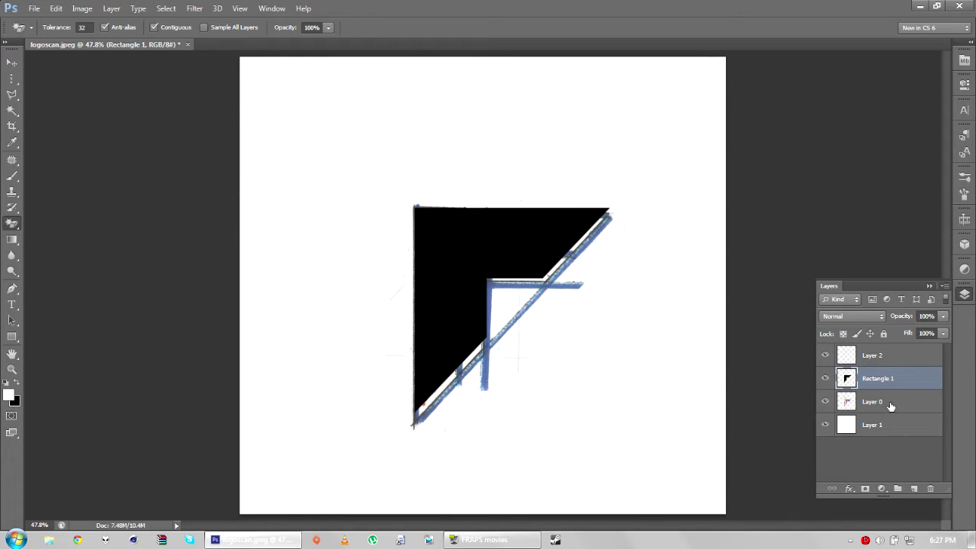
# Step: Try a white rectangle on Layer 2 and a mask on Rectangle 1, undoing both
pyautogui.click(888, 356)
pyautogui.click(11, 337)
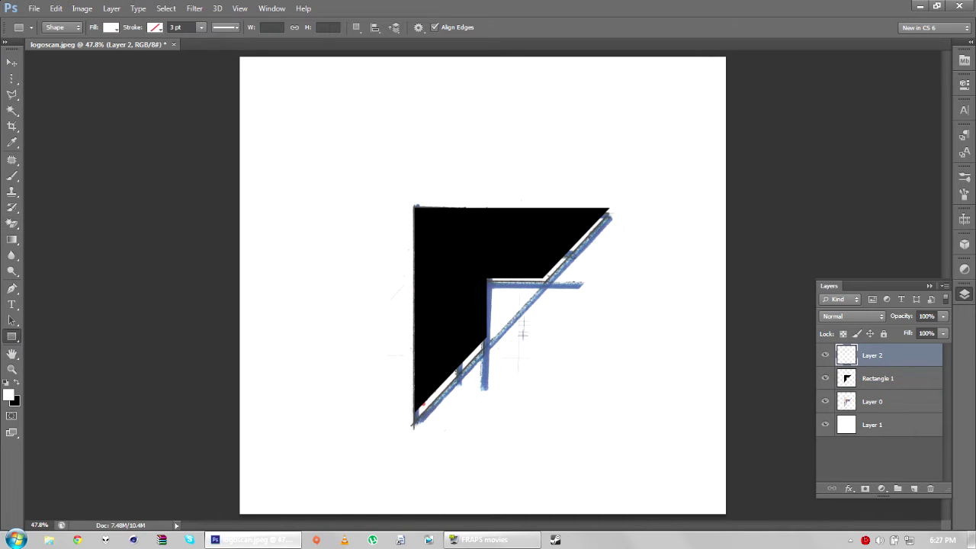
pyautogui.moveTo(462, 379); pyautogui.dragTo(642, 252)
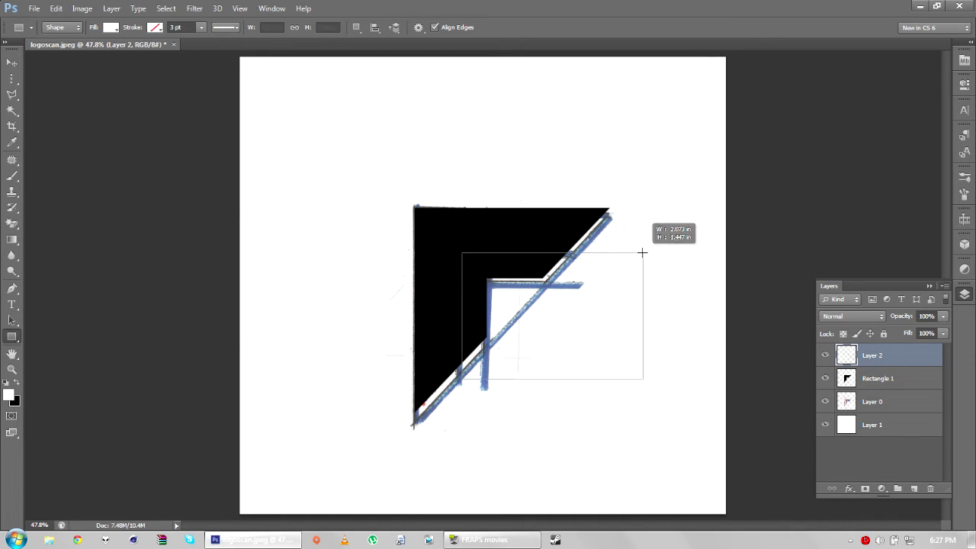
pyautogui.hotkey('ctrl', 'z')
pyautogui.rightClick(900, 379)
pyautogui.click(928, 385)
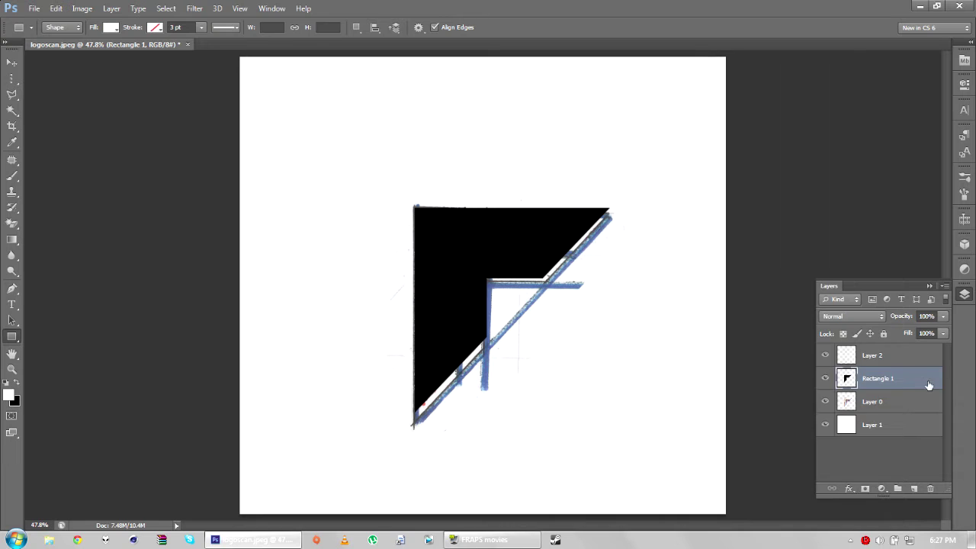
pyautogui.click(865, 489)
pyautogui.hotkey('ctrl', 'z')
# Step: Try a layer mask and trial rectangles over the inner corner, undoing each
pyautogui.click(866, 489)
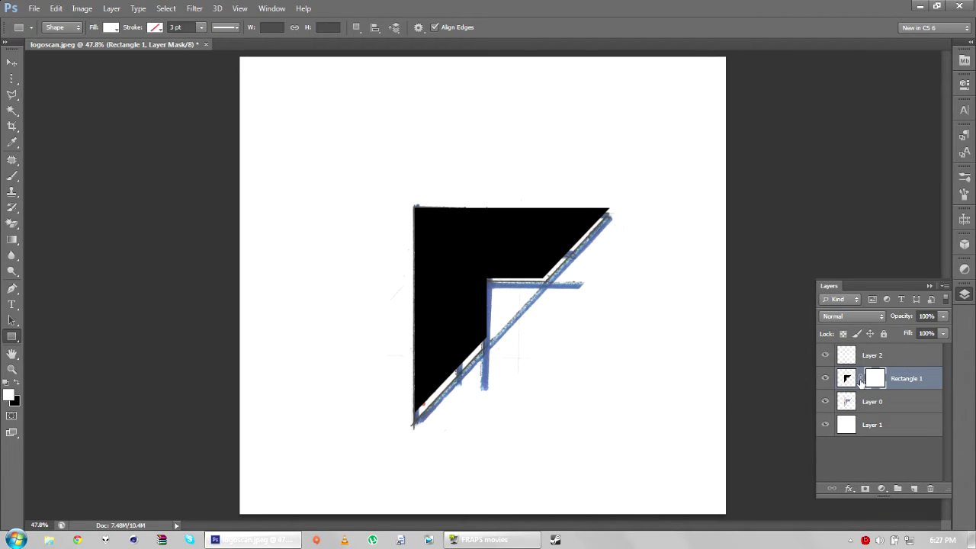
pyautogui.moveTo(457, 249); pyautogui.dragTo(520, 398)
pyautogui.hotkey('ctrl', 'z')
pyautogui.moveTo(463, 233); pyautogui.dragTo(507, 411)
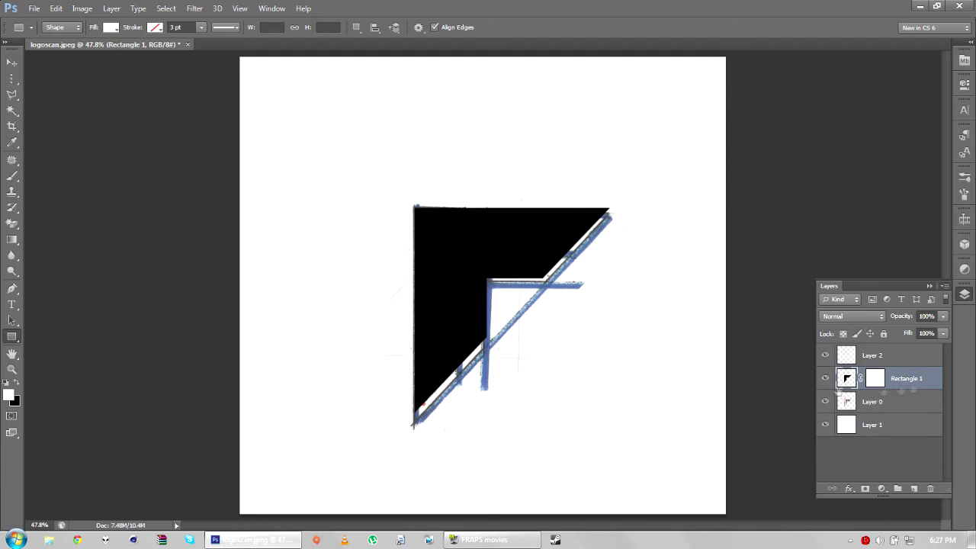
pyautogui.hotkey('ctrl', 'z')
pyautogui.click(865, 489)
pyautogui.hotkey('ctrl', 'z')
pyautogui.hotkey('ctrl', 'z')
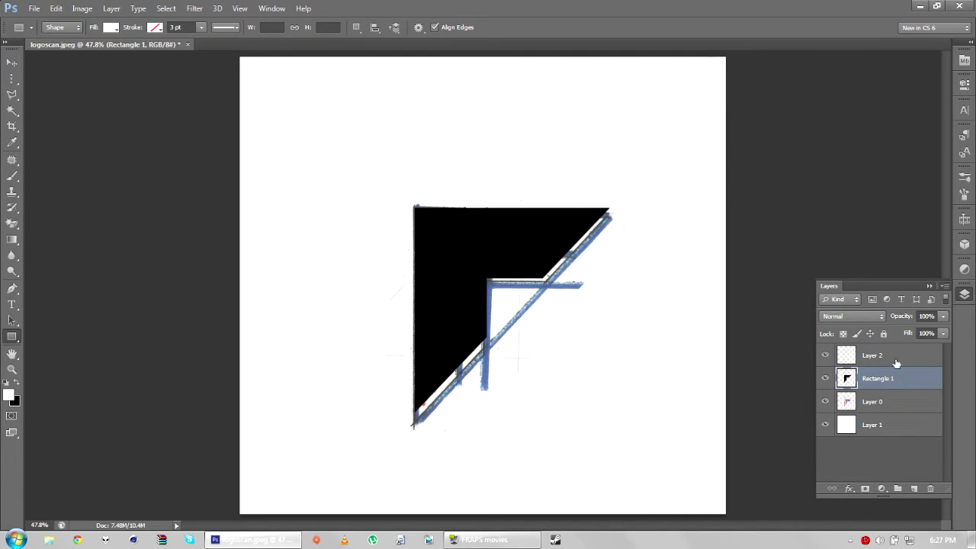
# Step: Draw the white rectangle over the inner corner and set its opacity to 48%
pyautogui.moveTo(472, 398)
pyautogui.mouseDown()
pyautogui.moveTo(608, 254)
pyautogui.moveTo(462, 424)
pyautogui.mouseUp()
pyautogui.press('Escape')
pyautogui.press('Return')
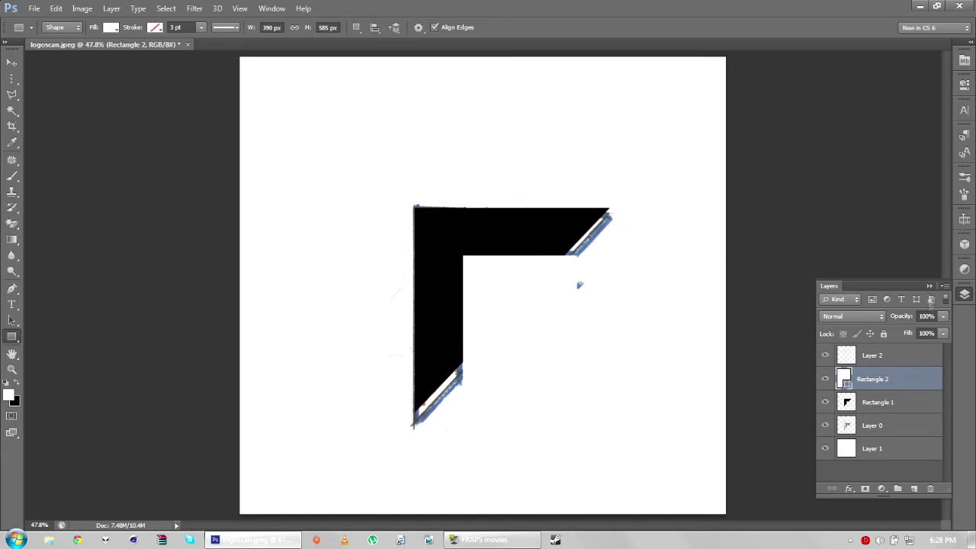
pyautogui.click(943, 315)
pyautogui.moveTo(920, 332); pyautogui.dragTo(910, 331)
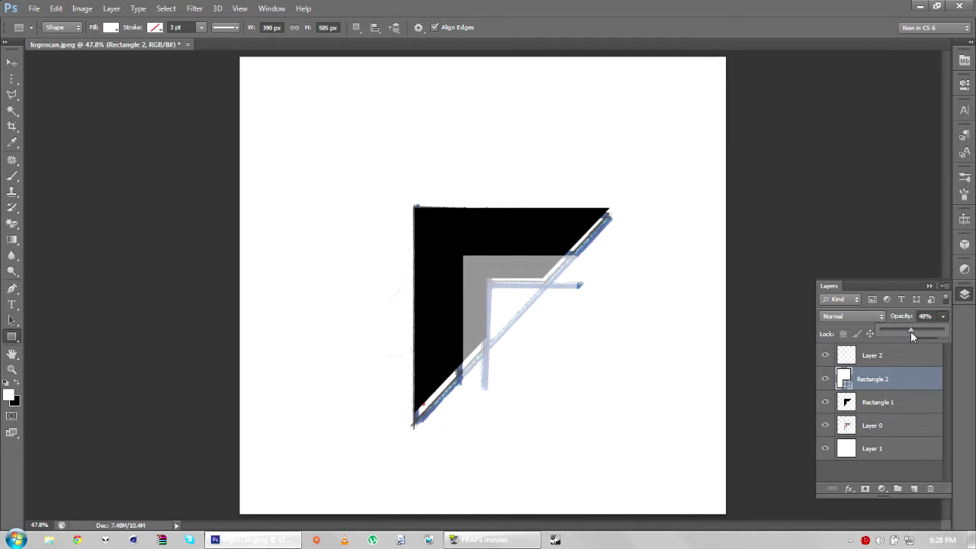
# Step: Start tracing the outer black region with the Polygonal Lasso
pyautogui.click(781, 297)
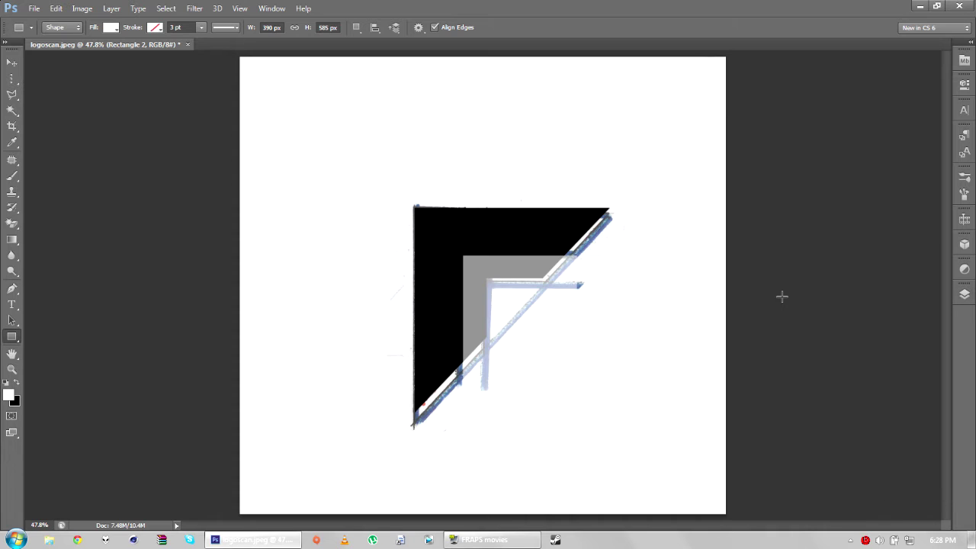
pyautogui.click(18, 94)
pyautogui.click(415, 415)
pyautogui.click(413, 206)
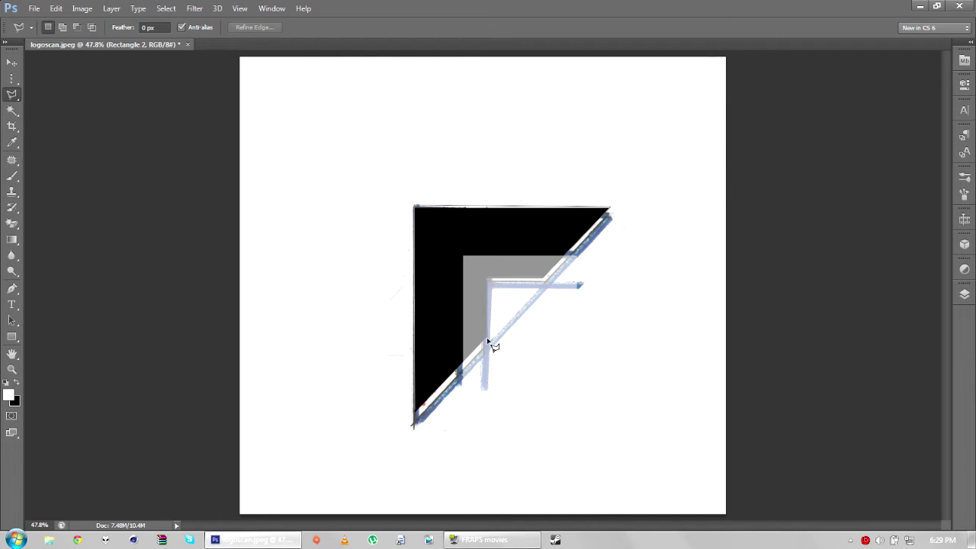
# Step: Close the lasso selection and cut the black chevron onto a new Layer 3
pyautogui.click(420, 417)
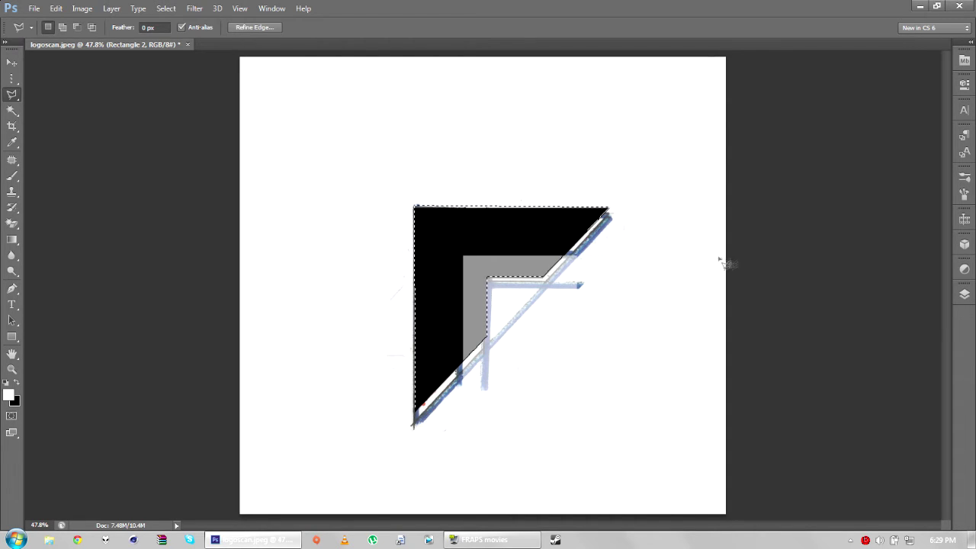
pyautogui.click(964, 269)
pyautogui.click(964, 294)
pyautogui.click(876, 402)
pyautogui.rightClick(485, 316)
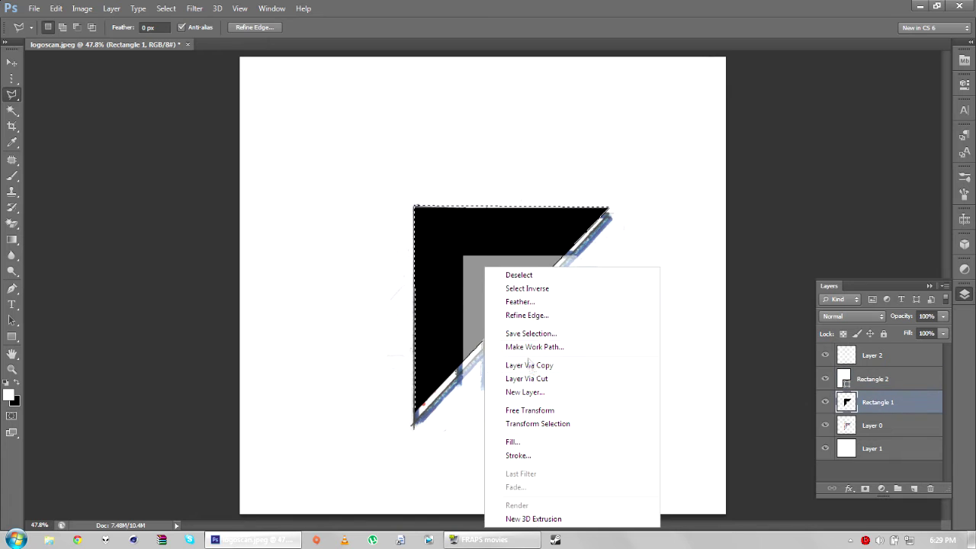
pyautogui.click(526, 367)
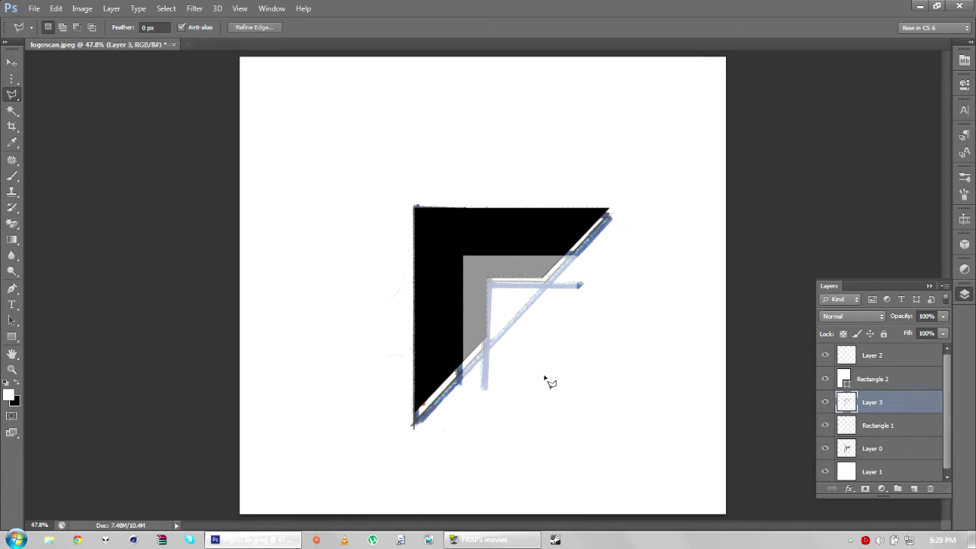
# Step: Delete the leftover Rectangle 1 layer and select Layer 3
pyautogui.click(888, 428)
pyautogui.press('Delete')
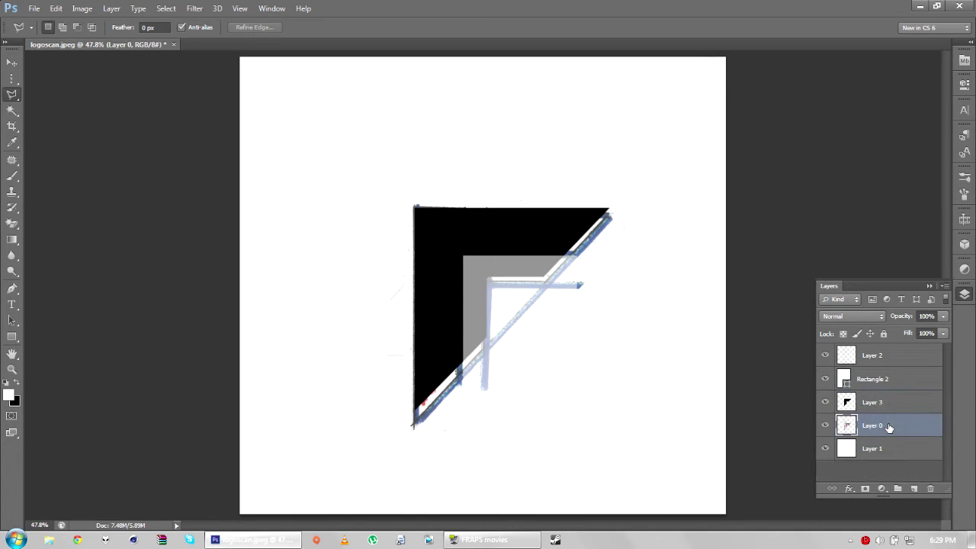
pyautogui.click(883, 407)
# Step: Shift Layer 3's chevron slightly, delete Layer 2, and hide the blue sketch
pyautogui.hotkey('ctrl', 't')
pyautogui.moveTo(472, 266); pyautogui.dragTo(476, 272)
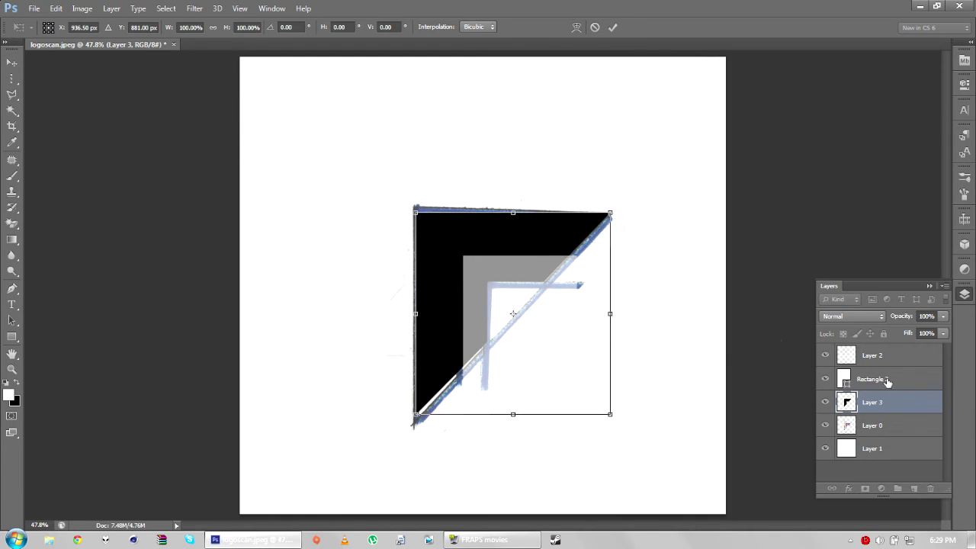
pyautogui.doubleClick(584, 284)
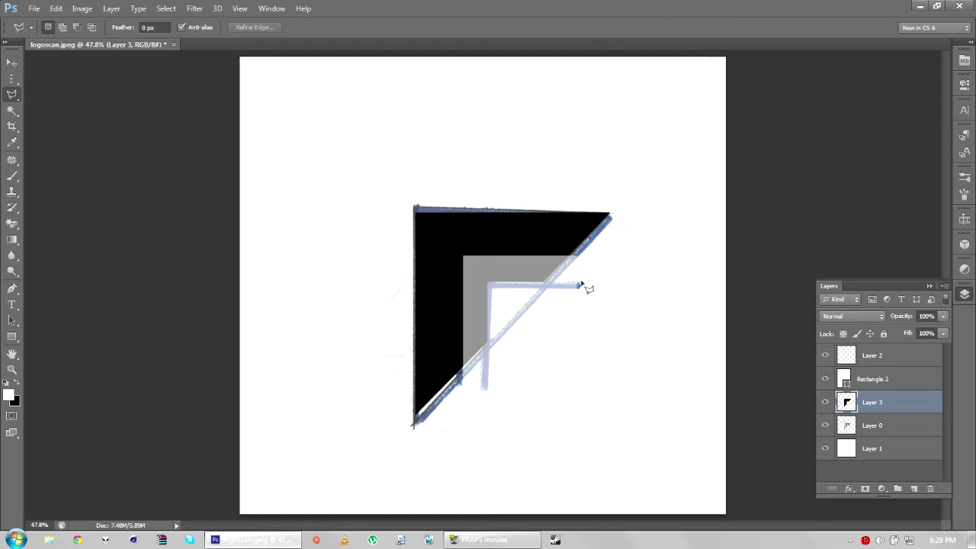
pyautogui.click(893, 357)
pyautogui.press('Delete')
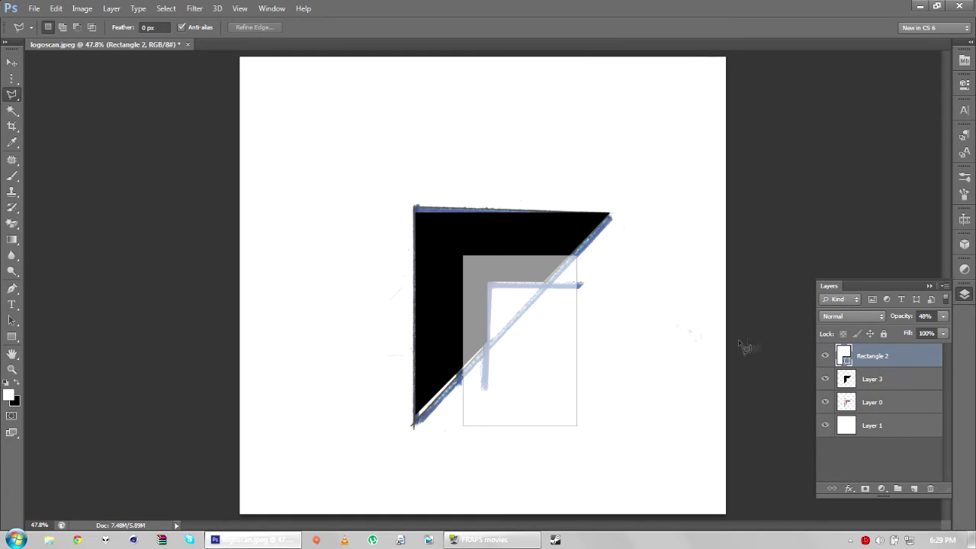
pyautogui.click(825, 403)
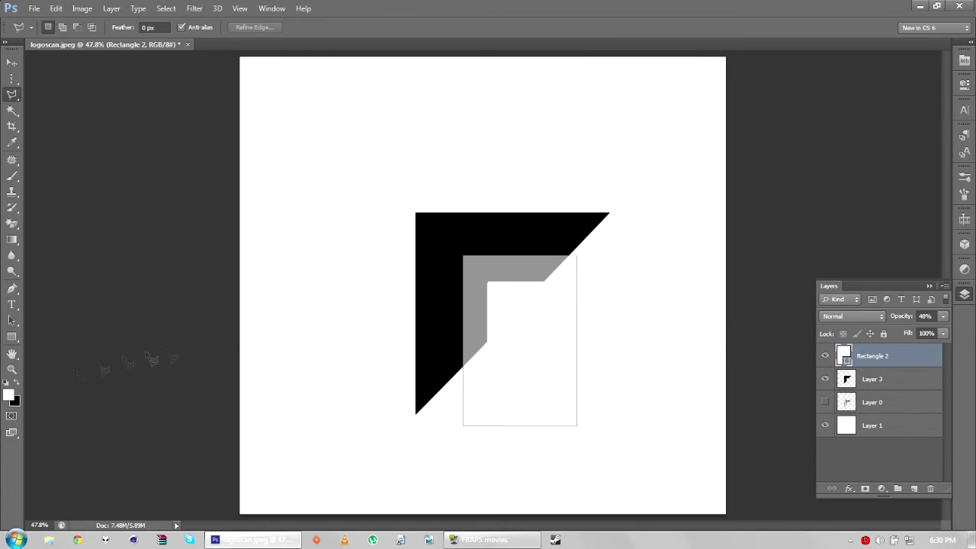
# Step: Nudge the translucent grey rectangle a few pixels to align with the chevron
pyautogui.hotkey('ctrl', 't')
pyautogui.moveTo(536, 319); pyautogui.dragTo(532, 315)
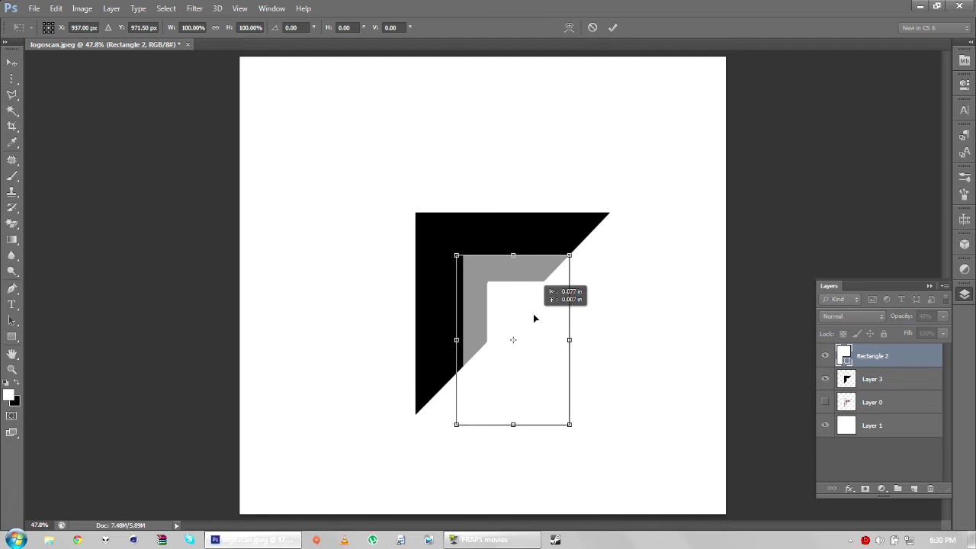
pyautogui.press('Right')
pyautogui.press('Right')
pyautogui.press('Right')
pyautogui.press('Right')
pyautogui.press('Right')
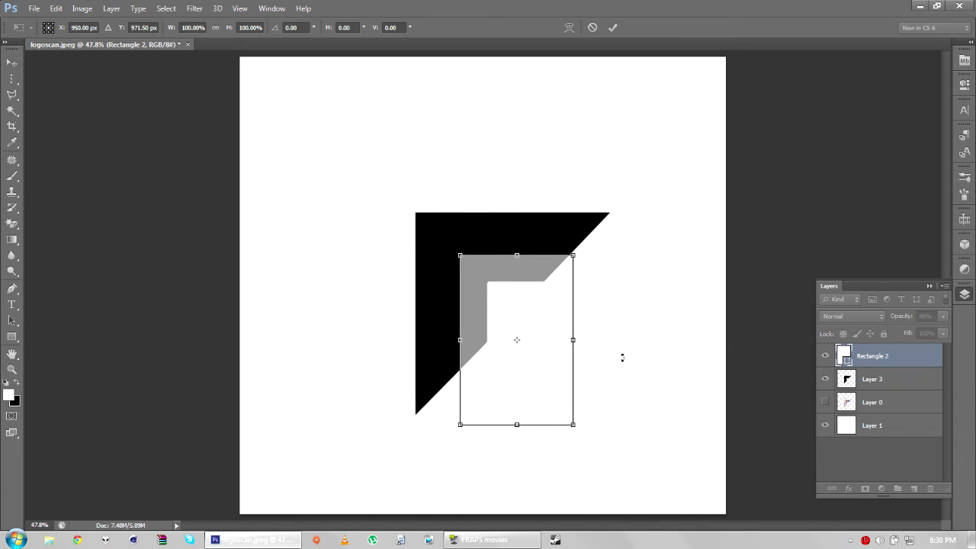
pyautogui.press('Return')
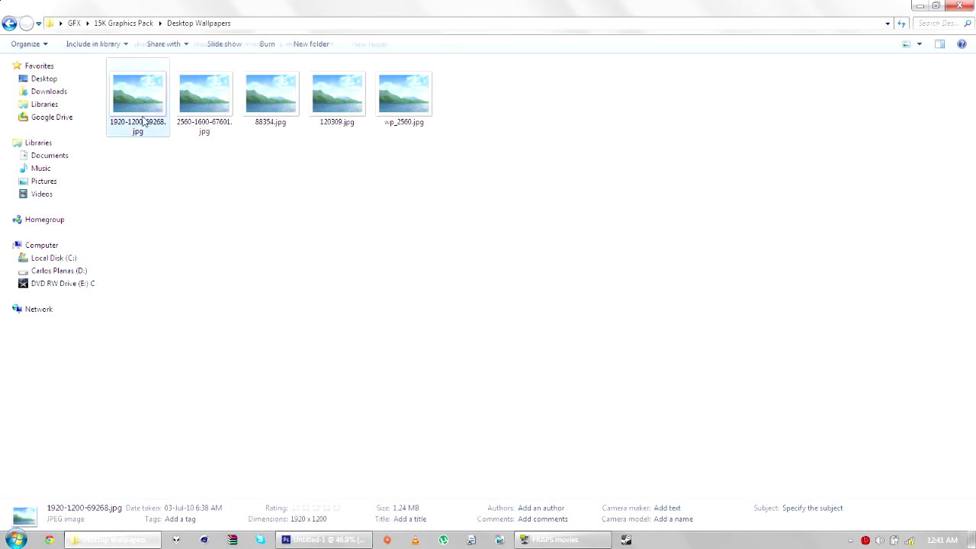
# Step: Preview wallpapers up to 88354.jpg, then drag that cloud image into the document and resize it
pyautogui.doubleClick(144, 121)
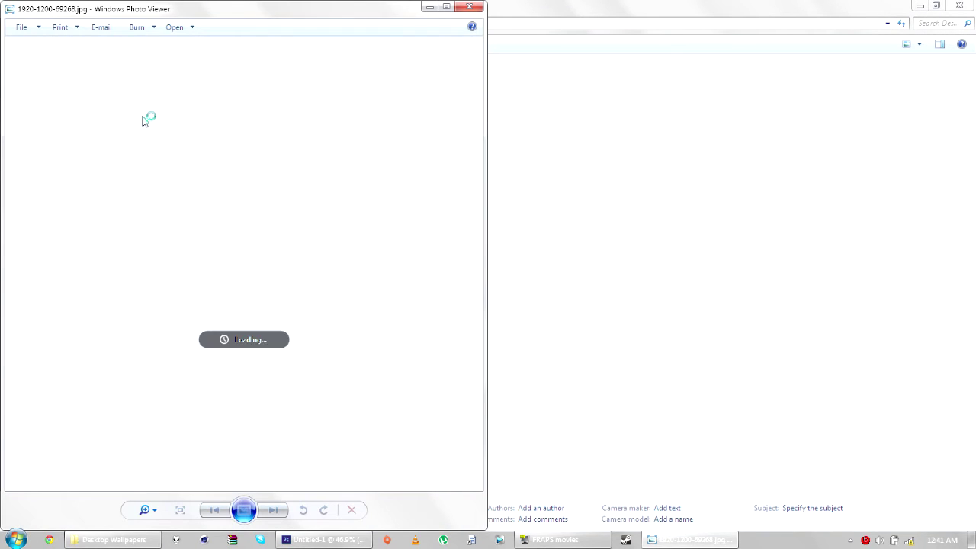
pyautogui.press('Right')
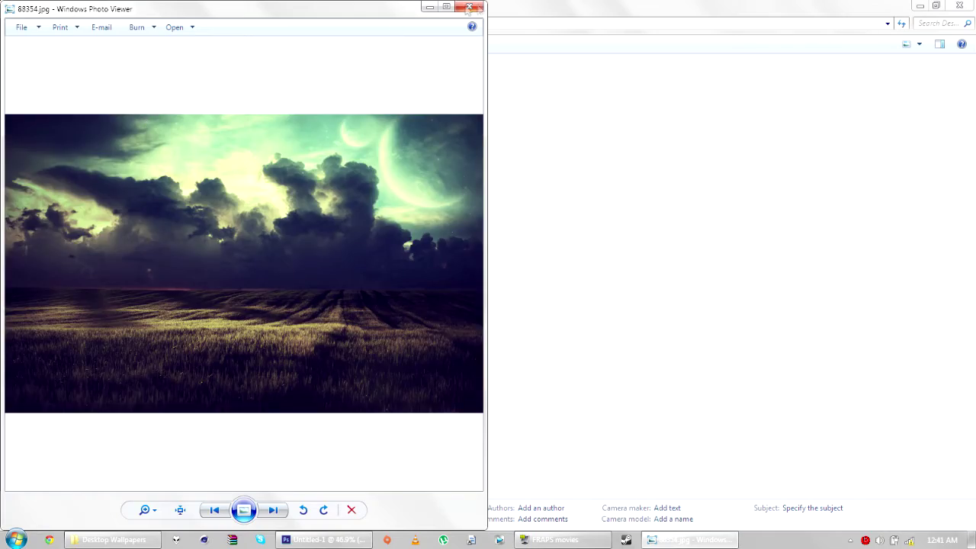
pyautogui.click(469, 8)
pyautogui.moveTo(272, 98); pyautogui.dragTo(488, 305)
pyautogui.moveTo(496, 236)
pyautogui.mouseDown()
pyautogui.moveTo(503, 242)
pyautogui.moveTo(248, 164)
pyautogui.moveTo(281, 96)
pyautogui.mouseUp()
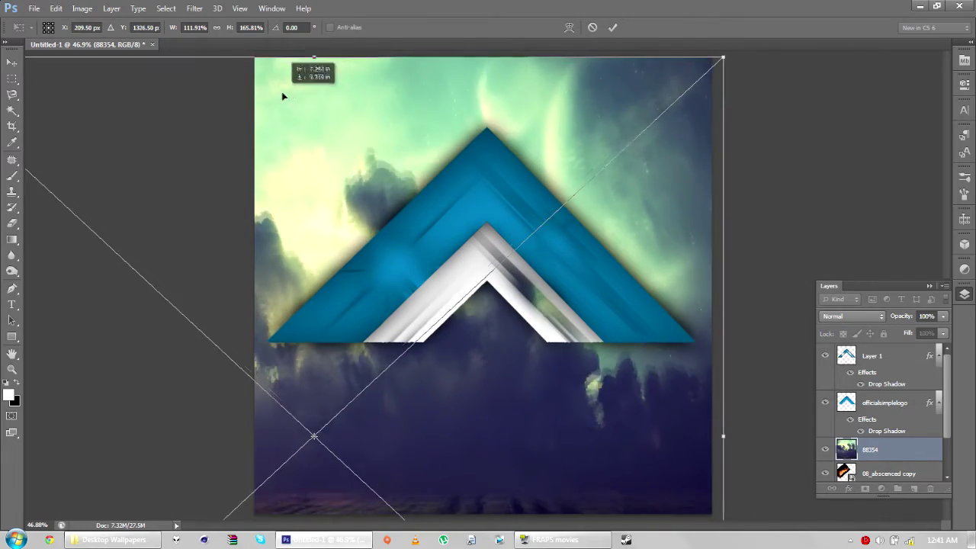
# Step: Scale and position the 88354 cloud image so it covers the whole canvas
pyautogui.moveTo(282, 96); pyautogui.dragTo(309, 84)
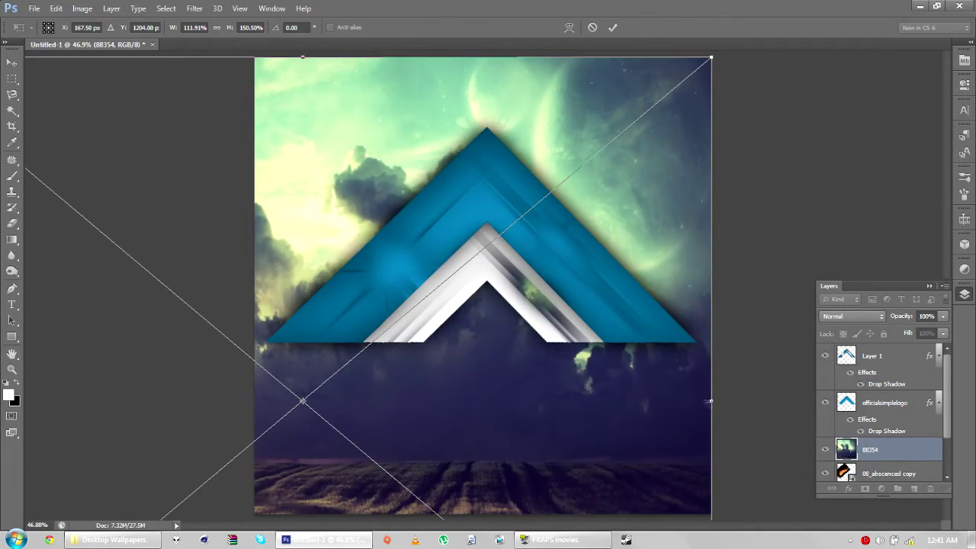
pyautogui.moveTo(711, 404); pyautogui.dragTo(12, 61)
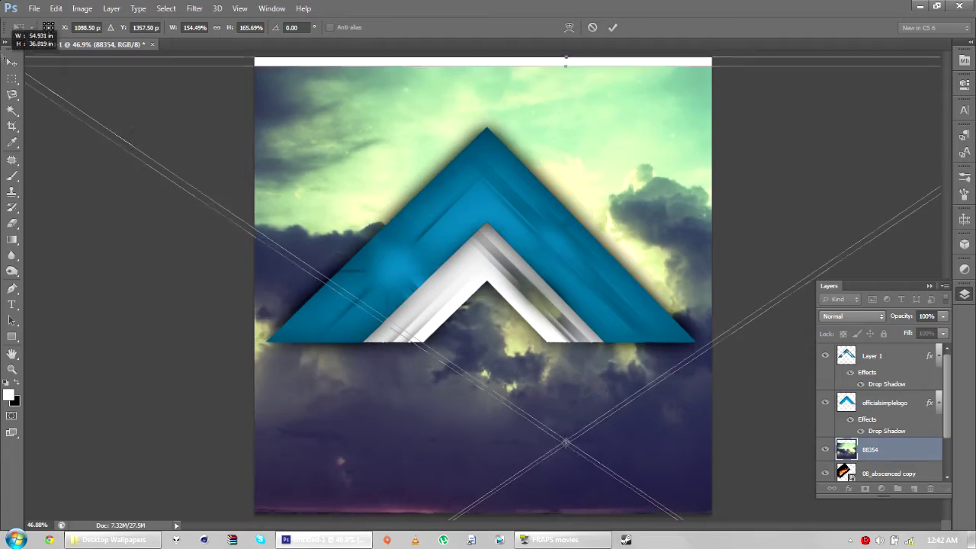
pyautogui.moveTo(523, 148)
pyautogui.mouseDown()
pyautogui.moveTo(474, 126)
pyautogui.moveTo(357, 155)
pyautogui.mouseUp()
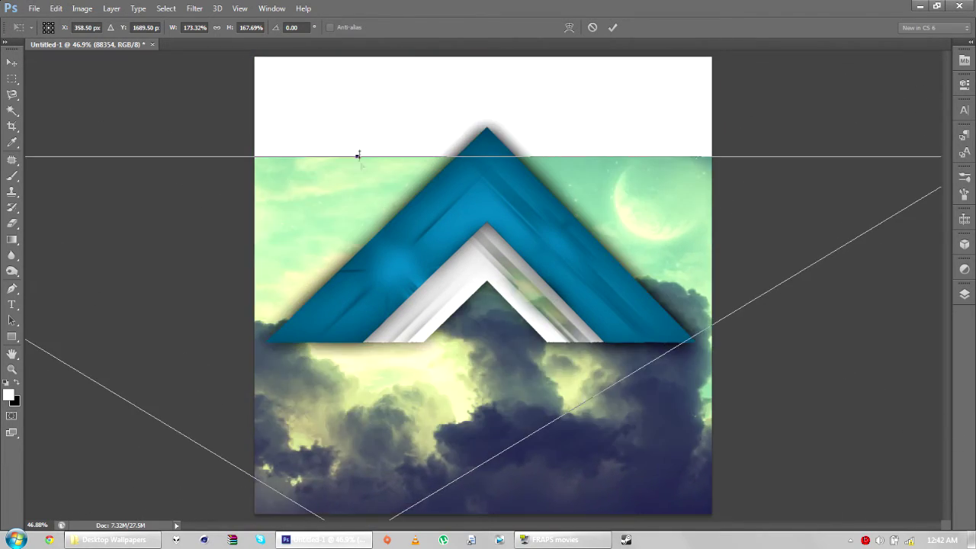
pyautogui.moveTo(356, 156)
pyautogui.mouseDown()
pyautogui.moveTo(361, 61)
pyautogui.moveTo(364, 127)
pyautogui.moveTo(429, 123)
pyautogui.mouseUp()
pyautogui.press('Return')
pyautogui.press('z')
pyautogui.click(965, 294)
# Step: Move both logo layers (officialsimplelogo and Layer 1) about 70 px lower
pyautogui.click(887, 404)
pyautogui.keyDown('shift'); pyautogui.click(877, 355); pyautogui.keyUp('shift')
pyautogui.hotkey('ctrl', 't')
pyautogui.moveTo(556, 206)
pyautogui.mouseDown()
pyautogui.moveTo(556, 260)
pyautogui.moveTo(552, 234)
pyautogui.mouseUp()
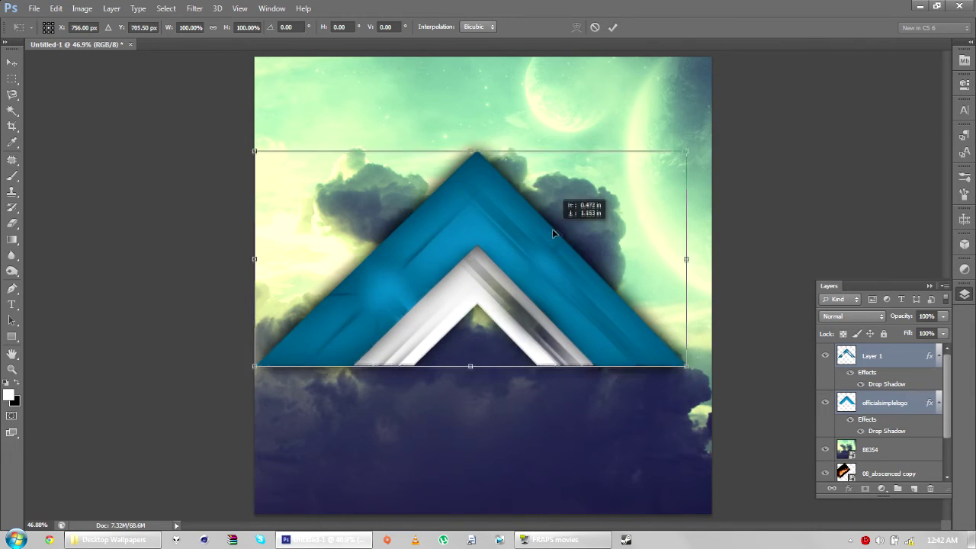
pyautogui.press('Return')
pyautogui.click(900, 450)
pyautogui.scroll(-1, 907, 402)
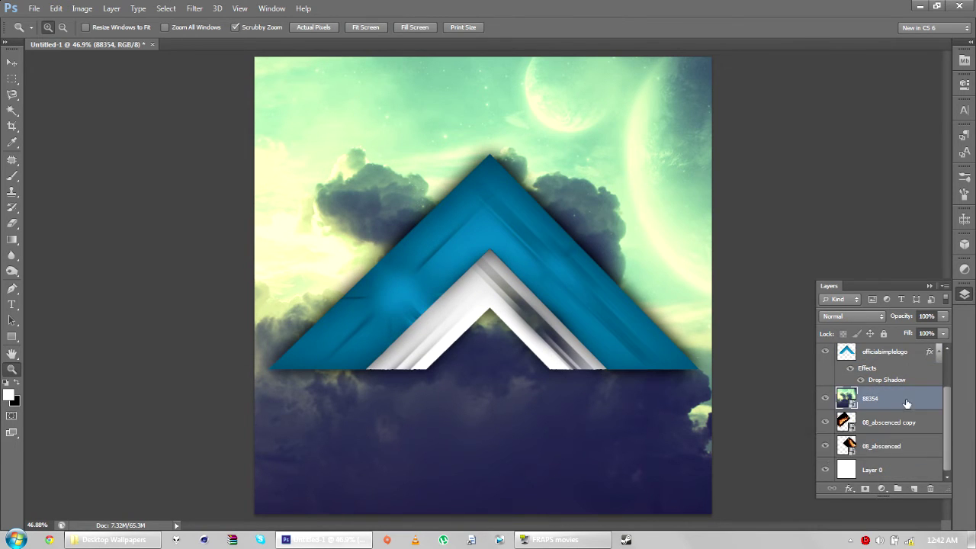
# Step: Stack the cloud layer beneath the fire layers and stretch the 08_abscenced copy across the canvas
pyautogui.moveTo(907, 403); pyautogui.dragTo(906, 456)
pyautogui.hotkey('alt', ']')
pyautogui.hotkey('alt', ']')
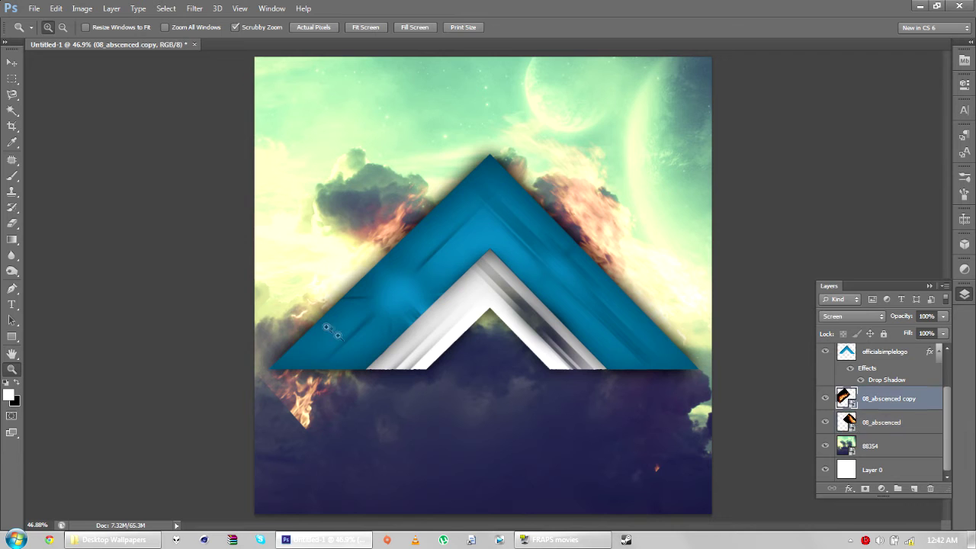
pyautogui.hotkey('ctrl', 't')
pyautogui.moveTo(432, 284)
pyautogui.mouseDown()
pyautogui.moveTo(446, 242)
pyautogui.moveTo(437, 233)
pyautogui.mouseUp()
pyautogui.press('Return')
# Step: Rasterize the fire layer and size the eraser brush to remove stray lower-left flames
pyautogui.press('e')
pyautogui.rightClick(349, 309)
pyautogui.click(405, 256)
pyautogui.press('Return')
pyautogui.rightClick(404, 282)
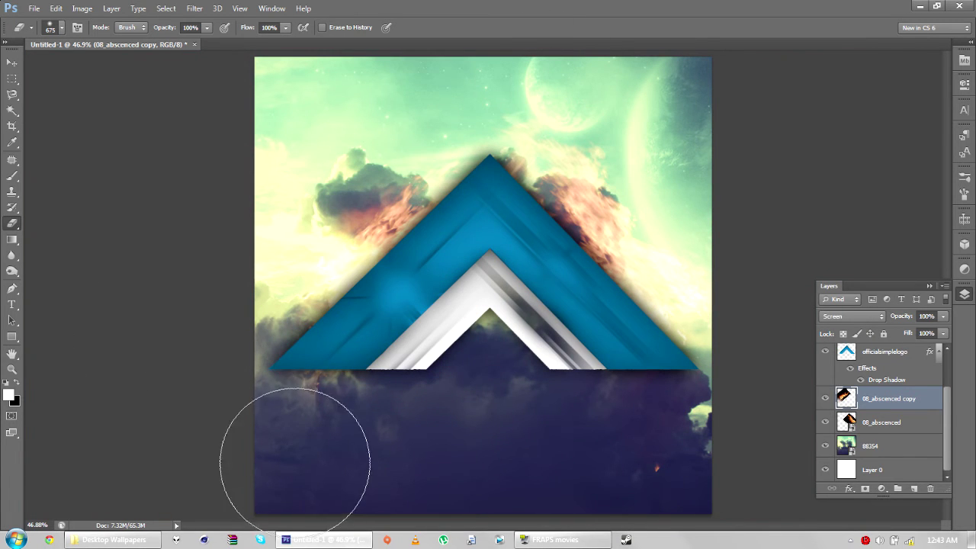
# Step: Place Nebula_1 above the 88354 layer and stretch it to fill the canvas
pyautogui.click(877, 445)
pyautogui.moveTo(141, 99); pyautogui.dragTo(405, 400)
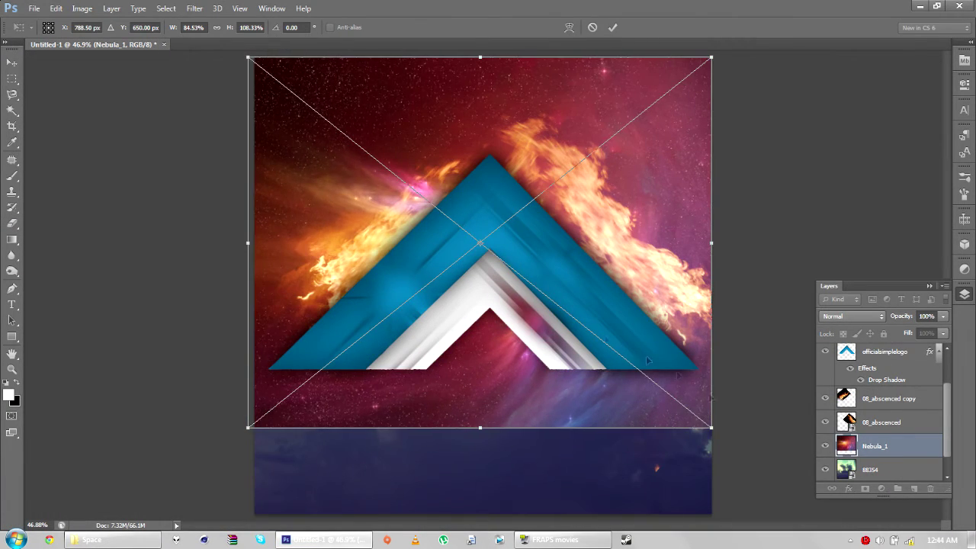
pyautogui.moveTo(711, 427); pyautogui.dragTo(723, 532)
pyautogui.moveTo(720, 58); pyautogui.dragTo(710, 59)
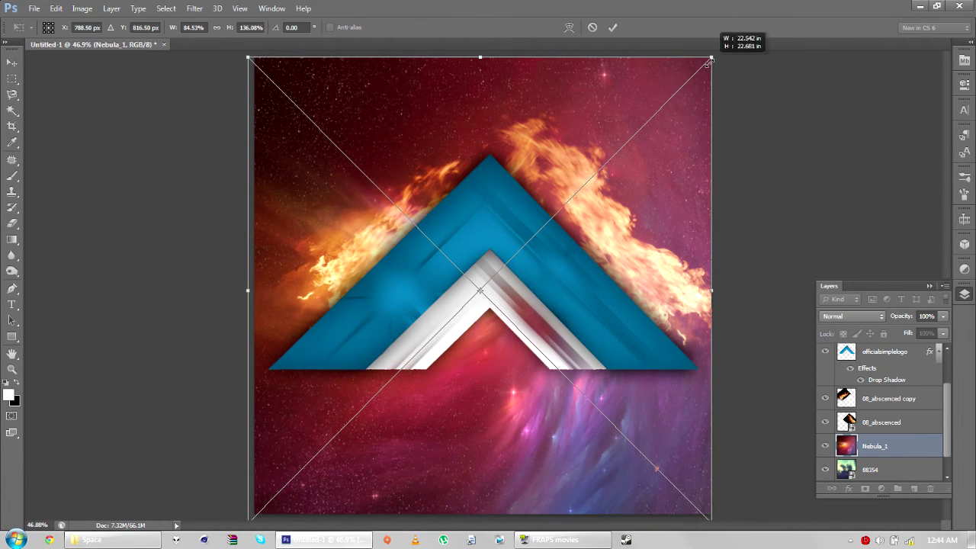
pyautogui.moveTo(722, 503); pyautogui.dragTo(718, 447)
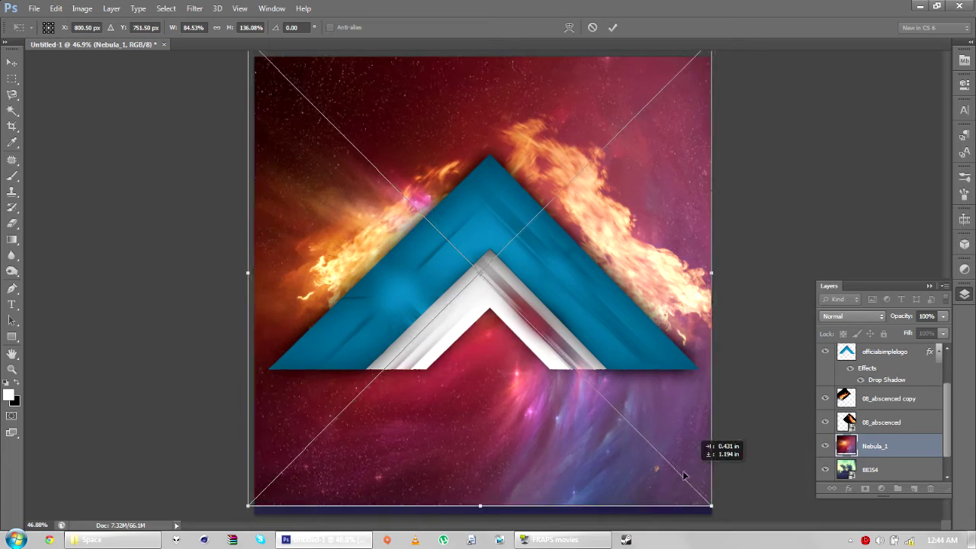
pyautogui.moveTo(504, 446); pyautogui.dragTo(503, 459)
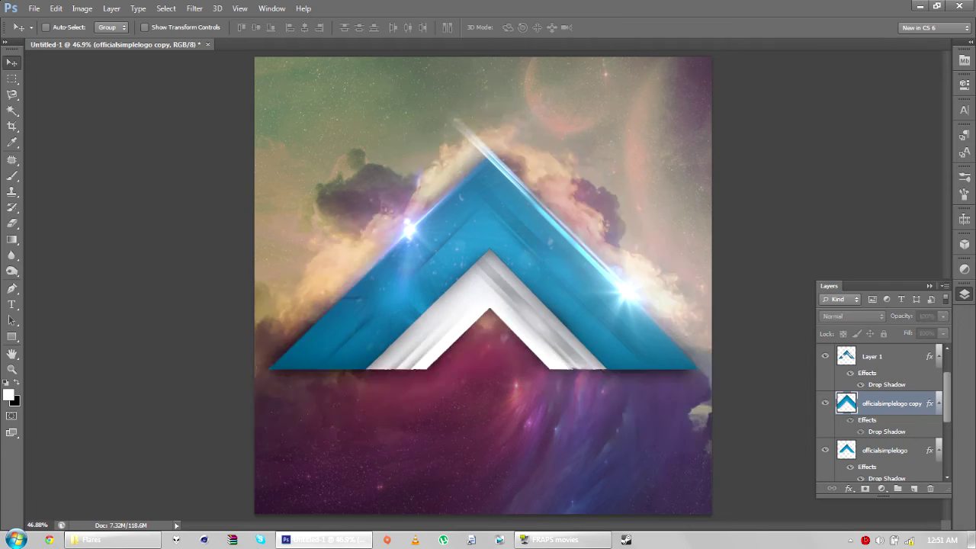
# Step: Make black the foreground colour and bring up the Layer 2 options
pyautogui.press('x')
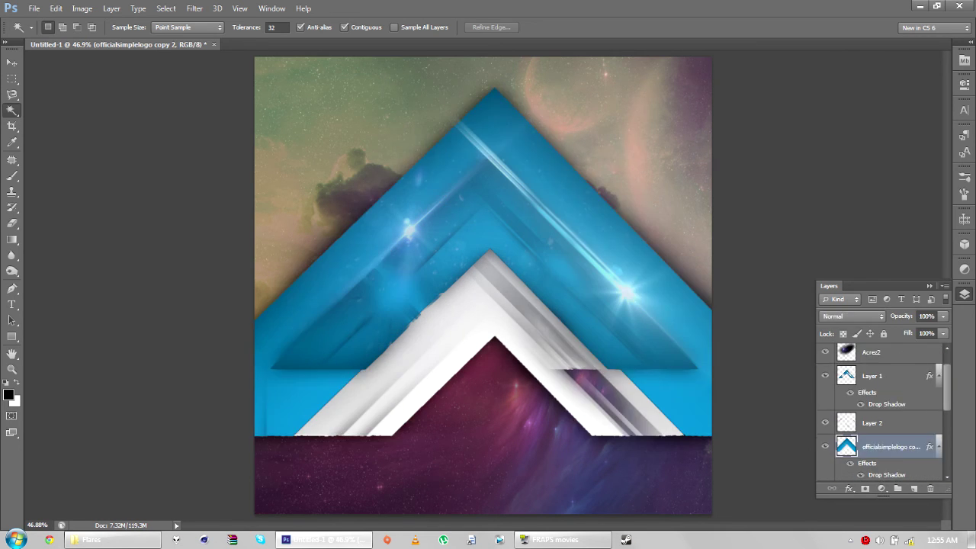
pyautogui.rightClick(876, 425)
# Step: Shift the faint large chevron down and to the right behind the logo
pyautogui.press('Escape')
pyautogui.press('v')
pyautogui.moveTo(495, 156); pyautogui.dragTo(526, 183)
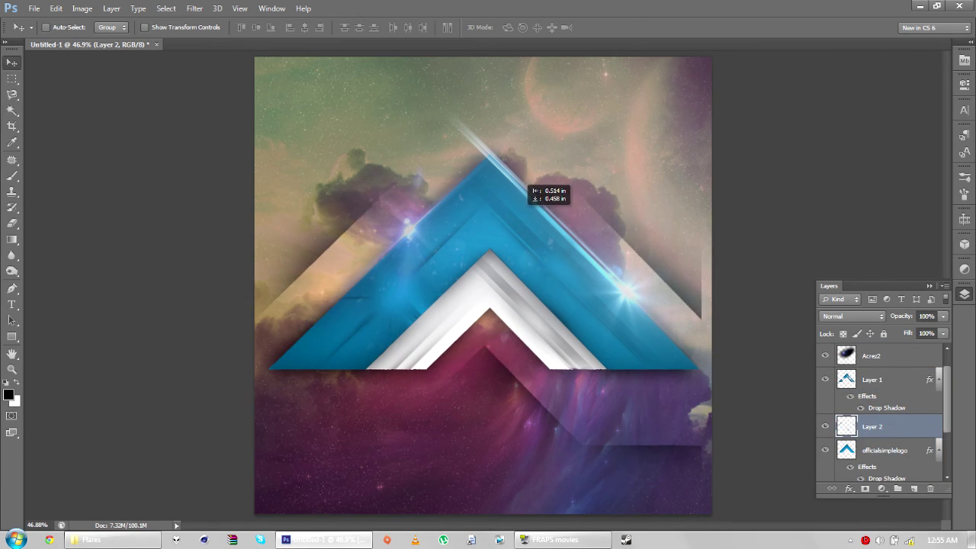
pyautogui.press('e')
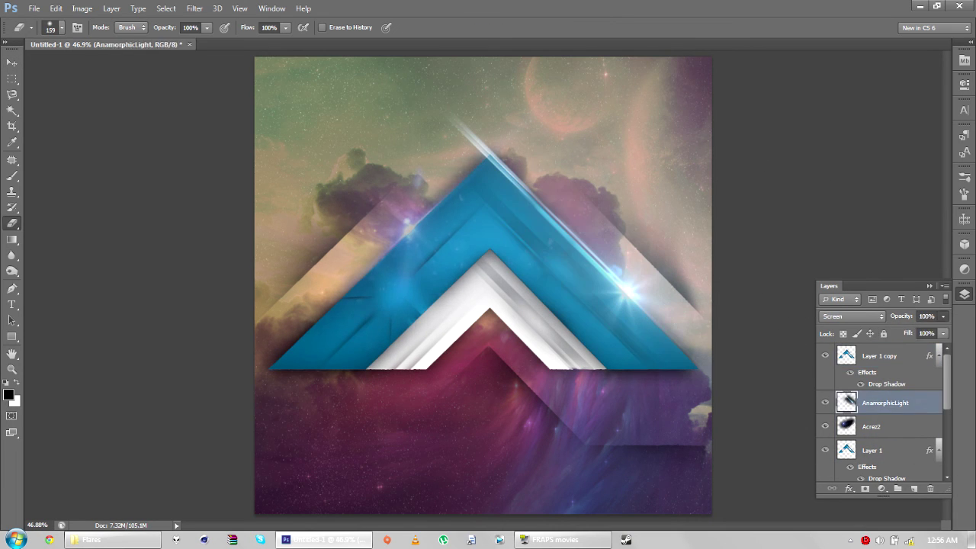
# Step: Delete Acrez2 and rotate the AnamorphicLight streak diagonally onto the logo's peak
pyautogui.press('Delete')
pyautogui.click(884, 403)
pyautogui.hotkey('ctrl', 't')
pyautogui.moveTo(115, 359); pyautogui.dragTo(141, 326)
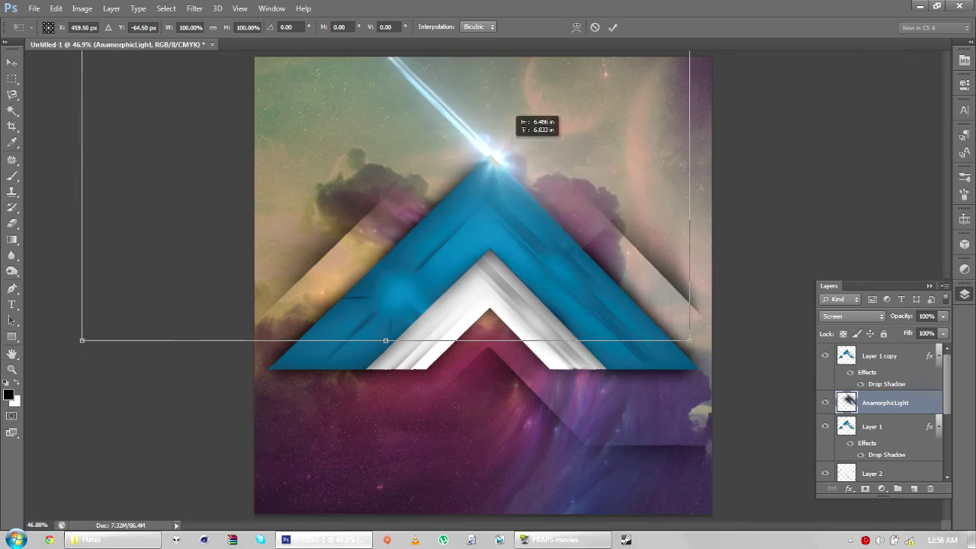
pyautogui.moveTo(577, 185); pyautogui.dragTo(661, 205)
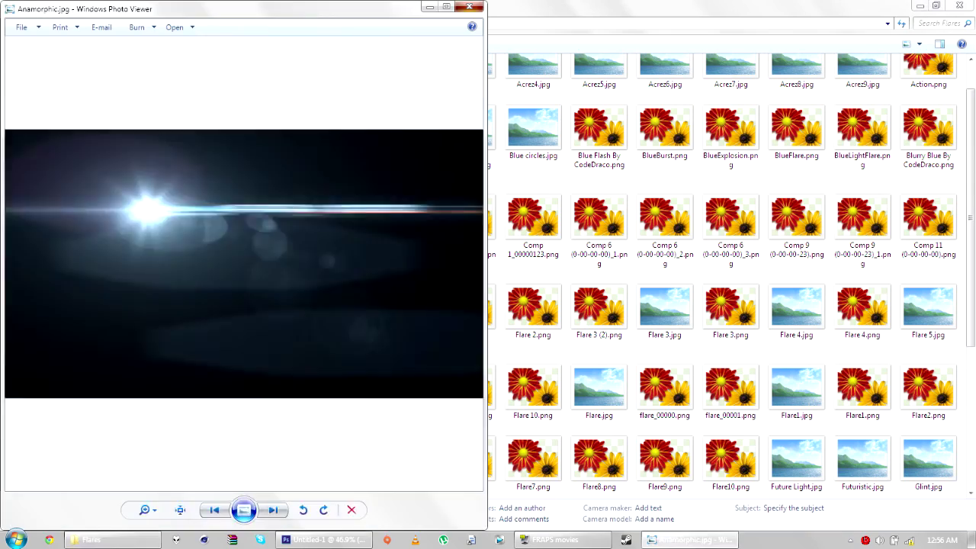